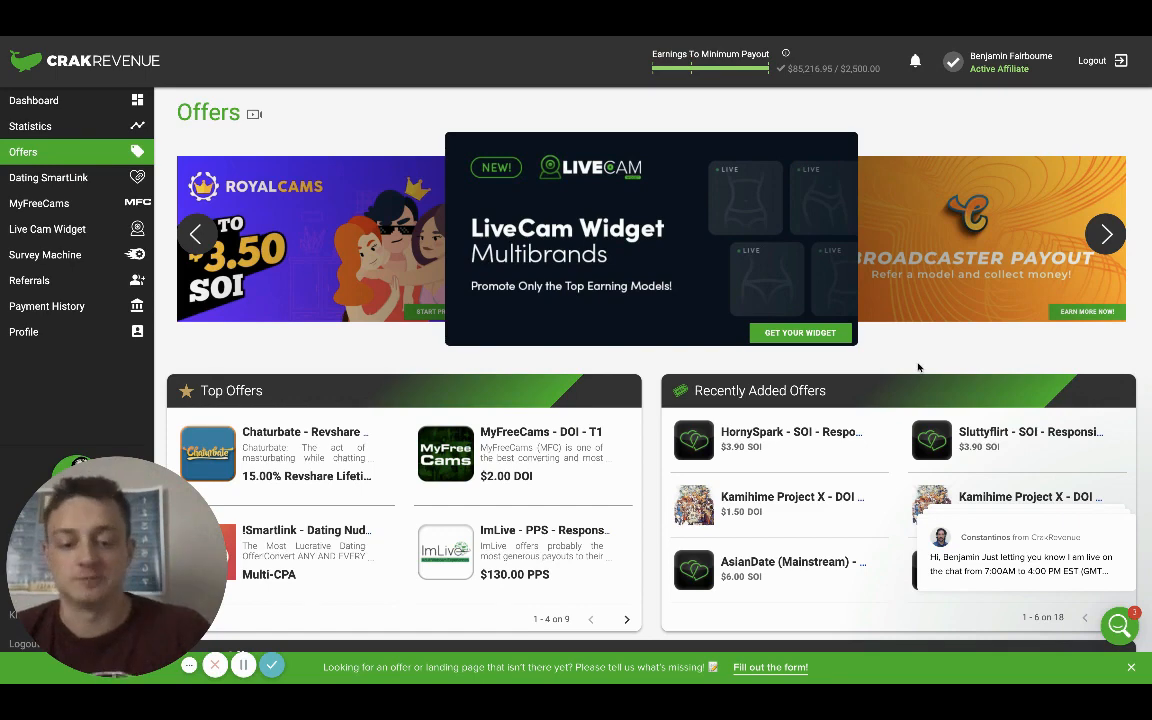
# Step: Look through the Offers page, from the top and recently added offers down to the end of the offer list
pyautogui.scroll(-3, 918, 367)
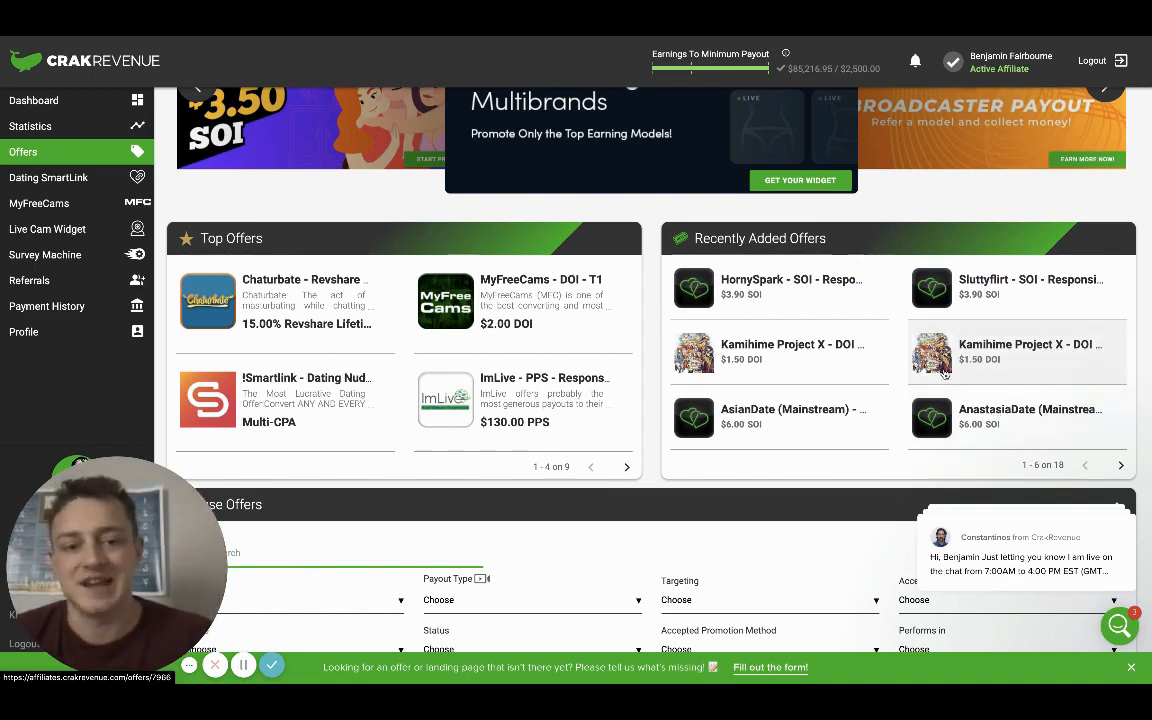
pyautogui.scroll(-3, 828, 413)
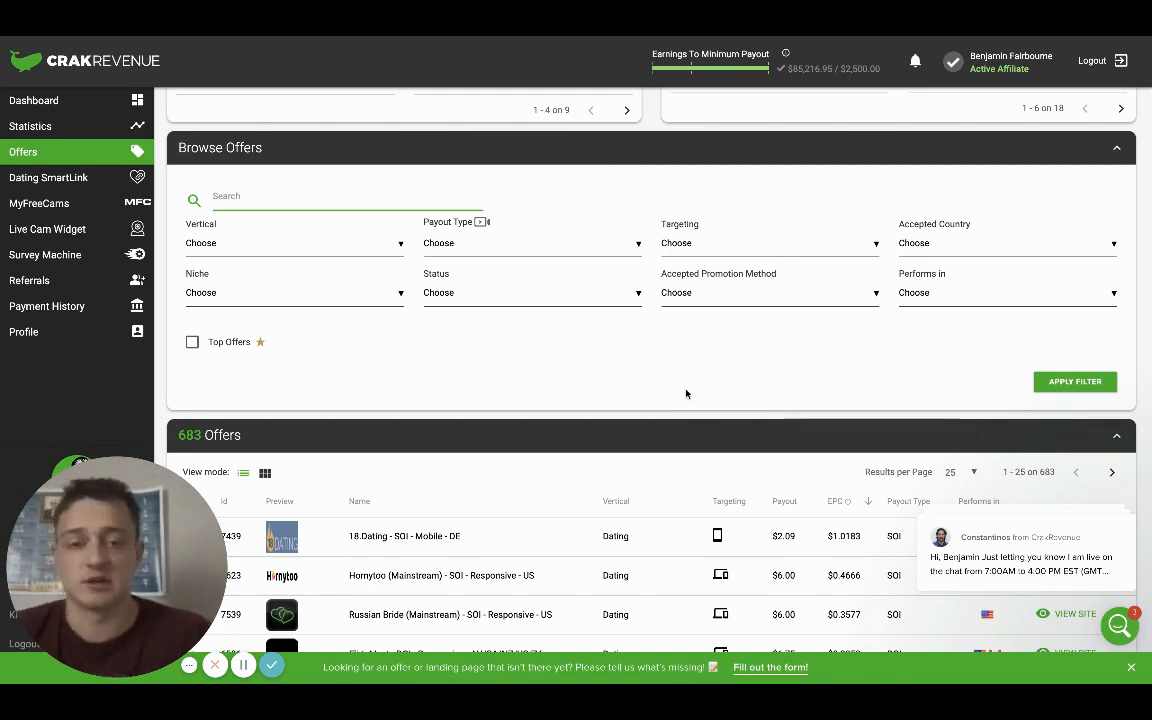
pyautogui.scroll(-3, 679, 404)
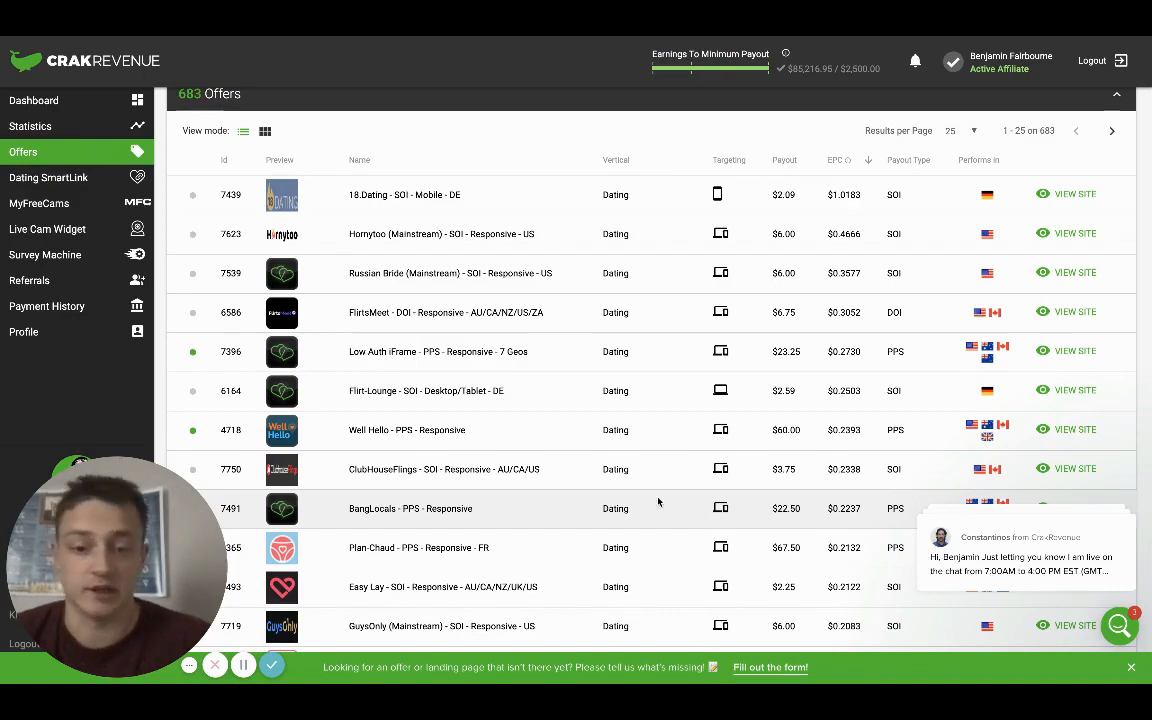
pyautogui.scroll(-4, 658, 501)
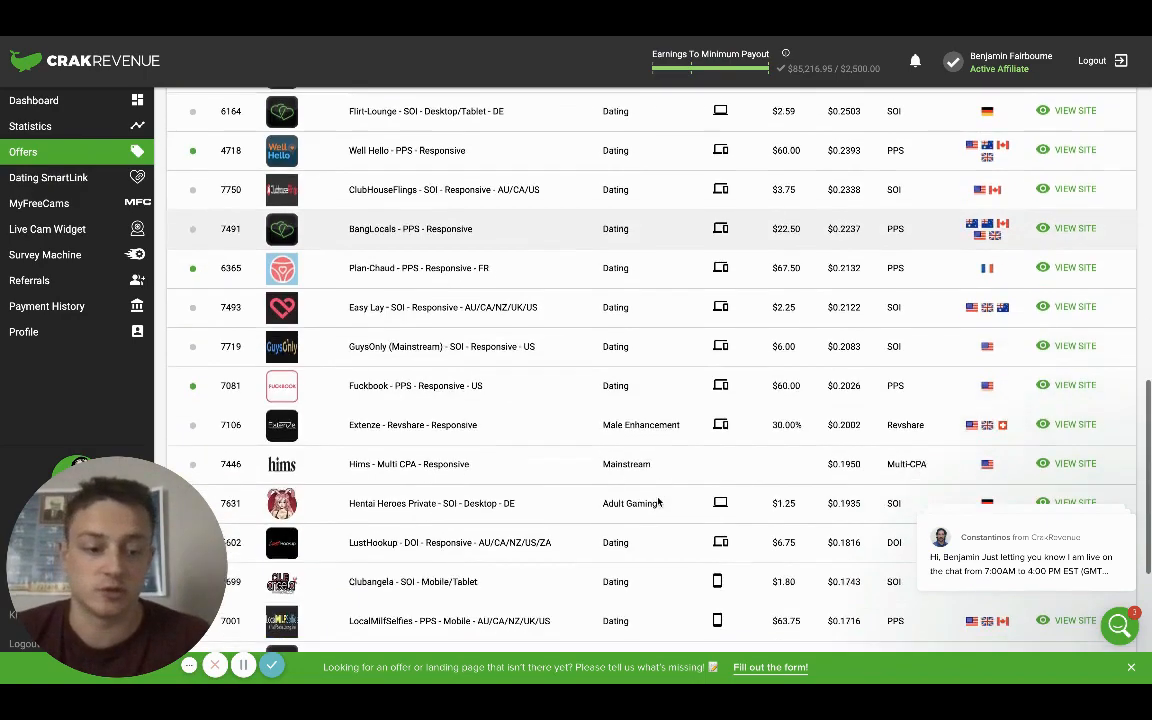
pyautogui.scroll(-2, 658, 501)
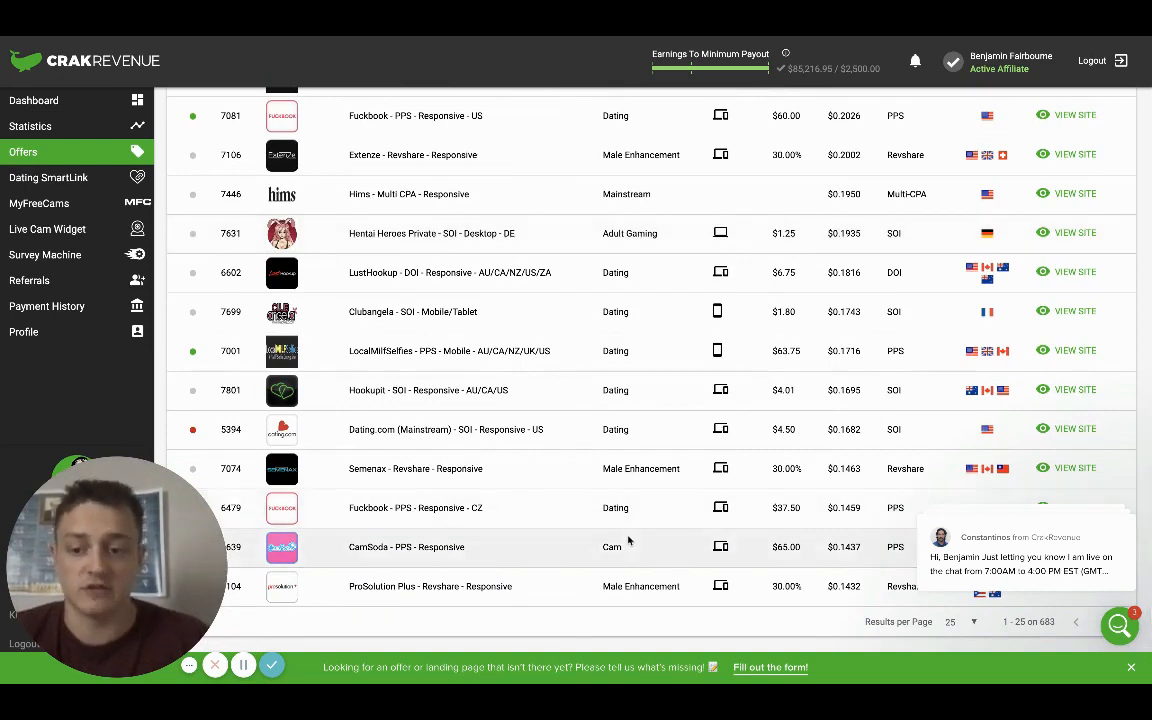
pyautogui.scroll(-1, 628, 540)
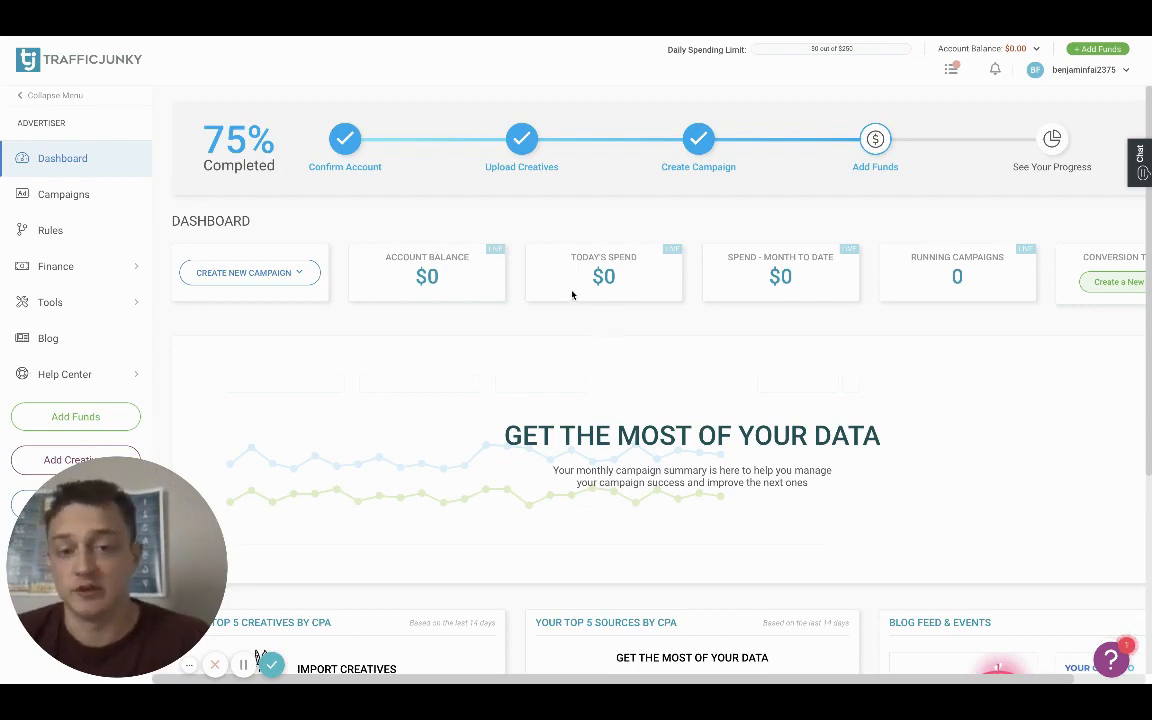
# Step: Review the TrafficJunky advertiser dashboard, including the top creatives and top sources sections
pyautogui.scroll(-3, 430, 315)
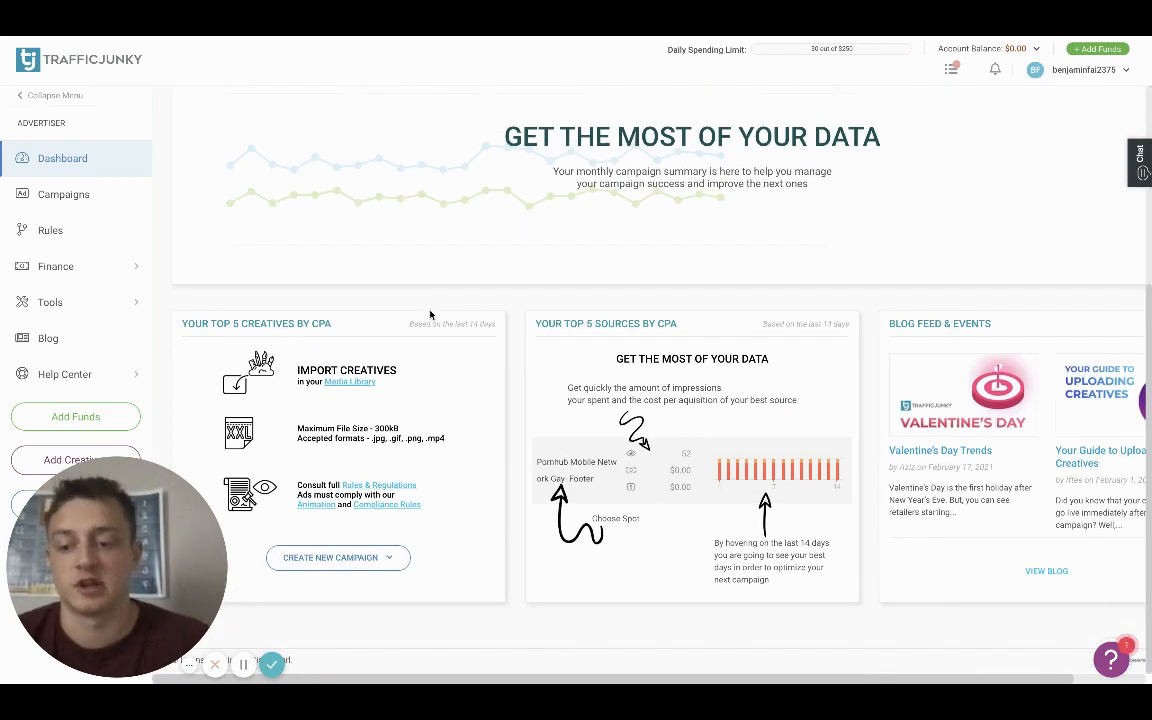
pyautogui.scroll(3, 681, 218)
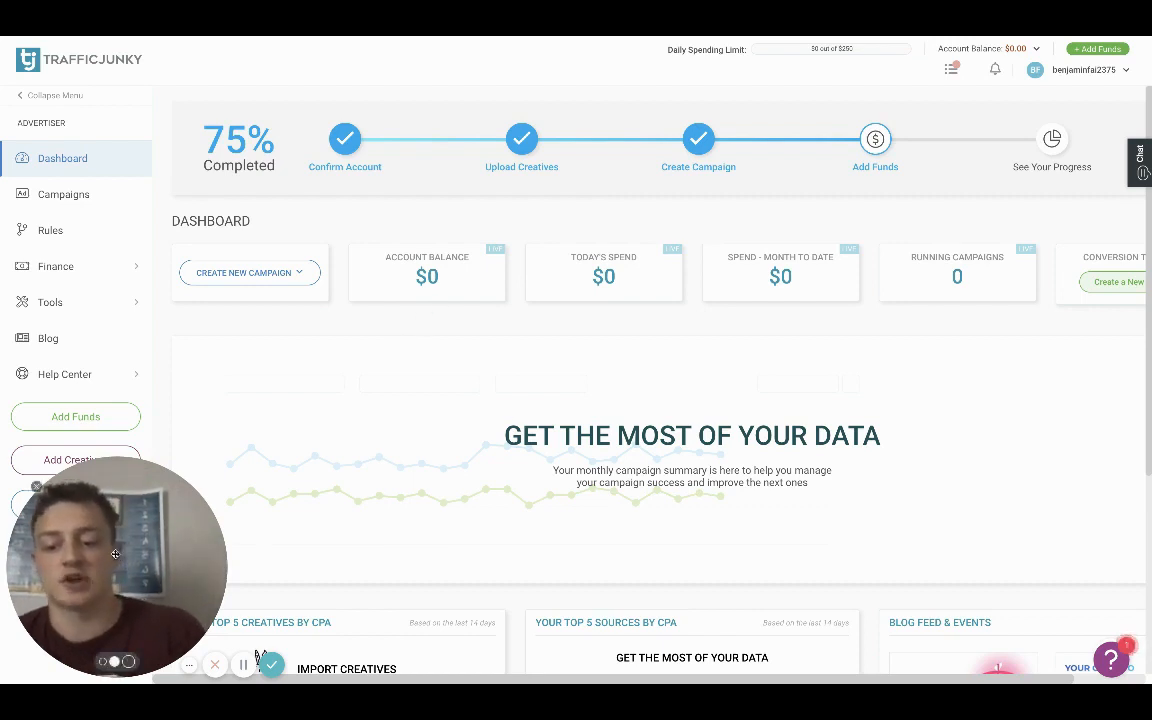
pyautogui.moveTo(170, 555); pyautogui.dragTo(985, 553)
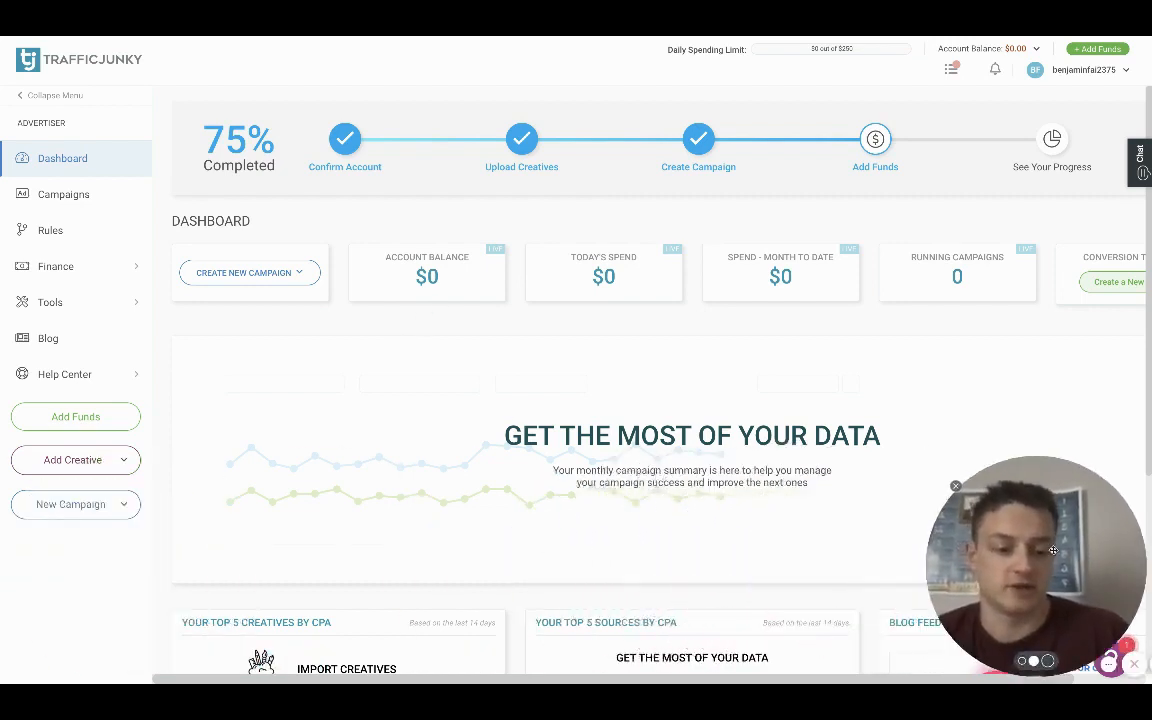
pyautogui.click(122, 459)
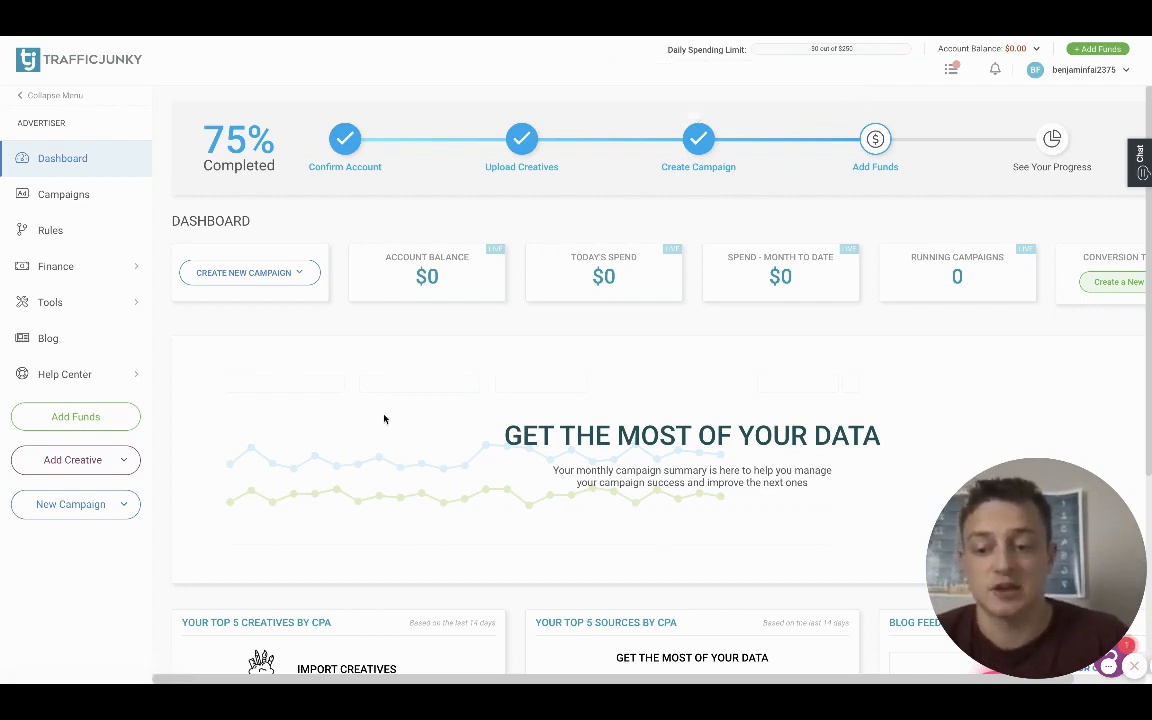
# Step: Open the Add Funds page and examine the Paxum, Crypto and Promo Code payment options
pyautogui.click(106, 420)
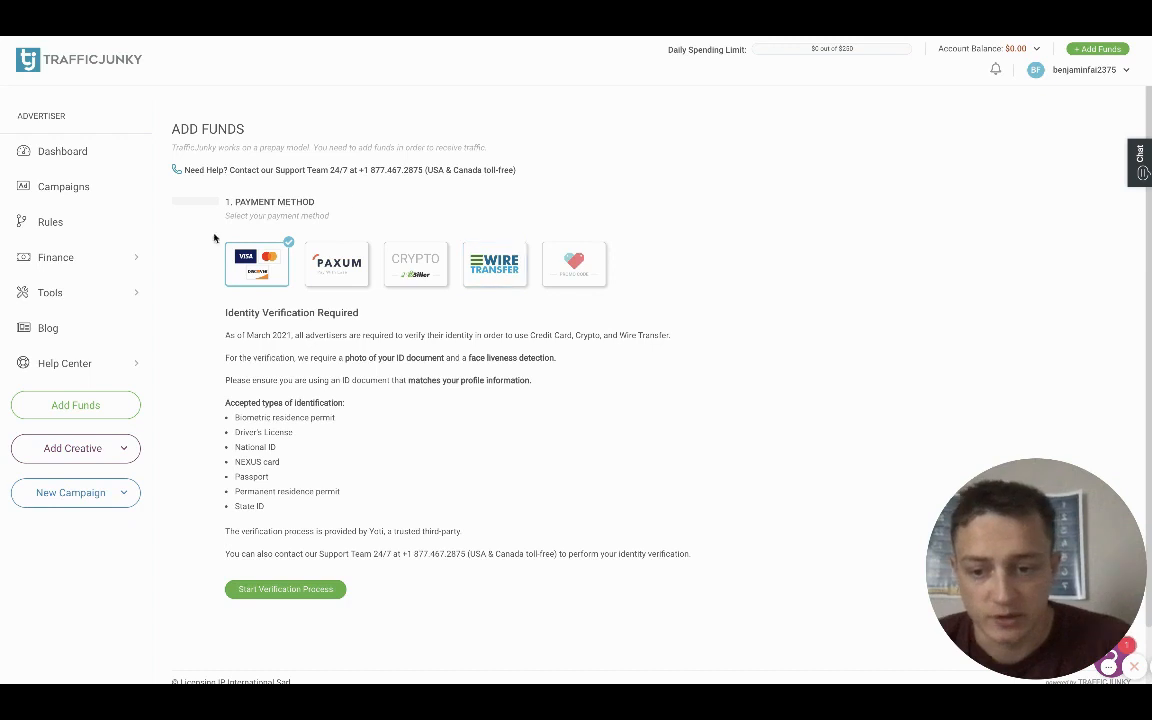
pyautogui.click(325, 258)
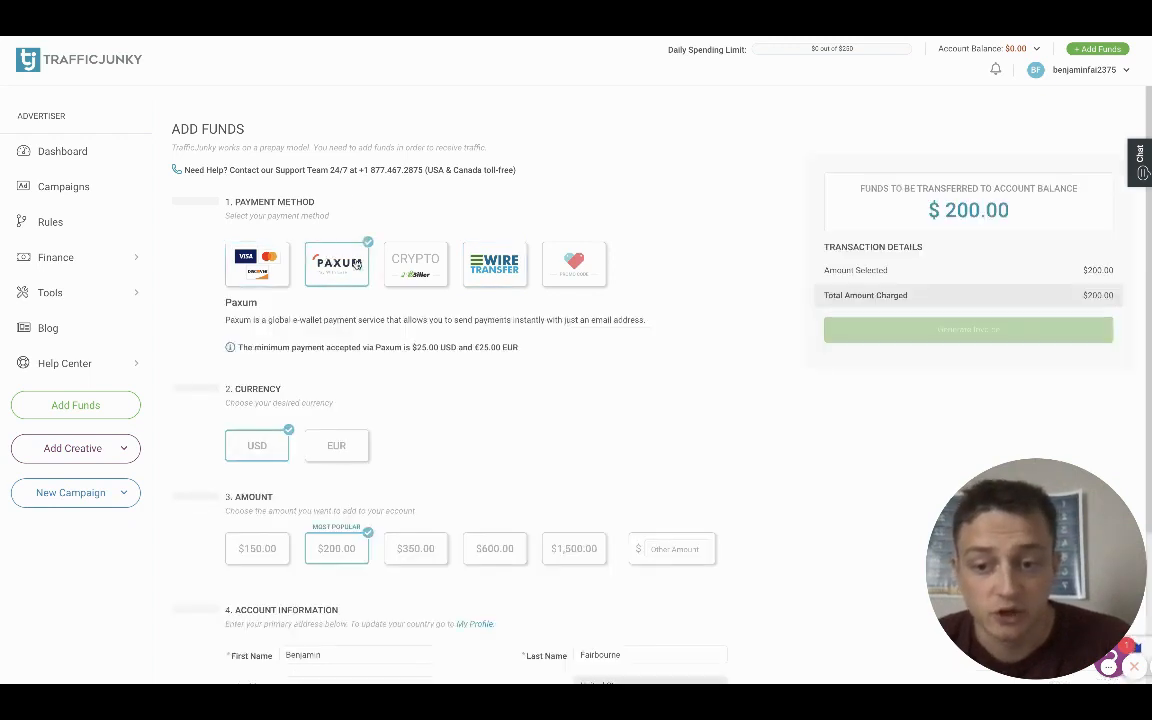
pyautogui.click(426, 264)
pyautogui.click(574, 262)
pyautogui.click(337, 262)
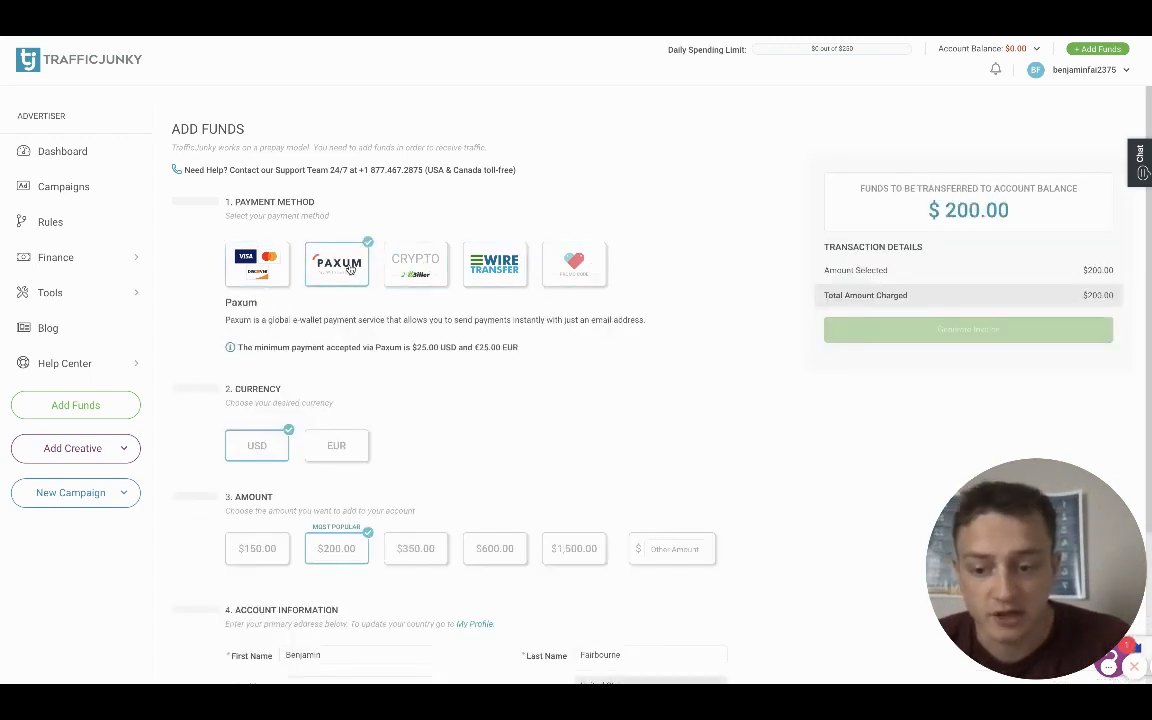
pyautogui.scroll(-2, 498, 493)
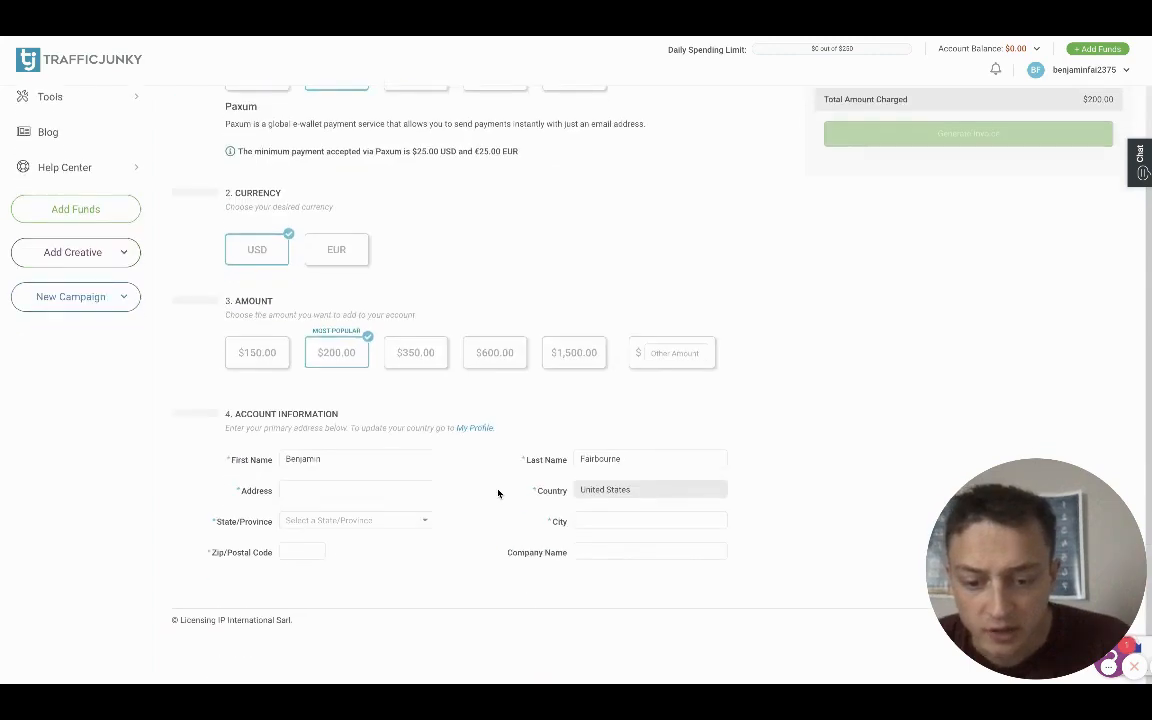
pyautogui.scroll(2, 496, 492)
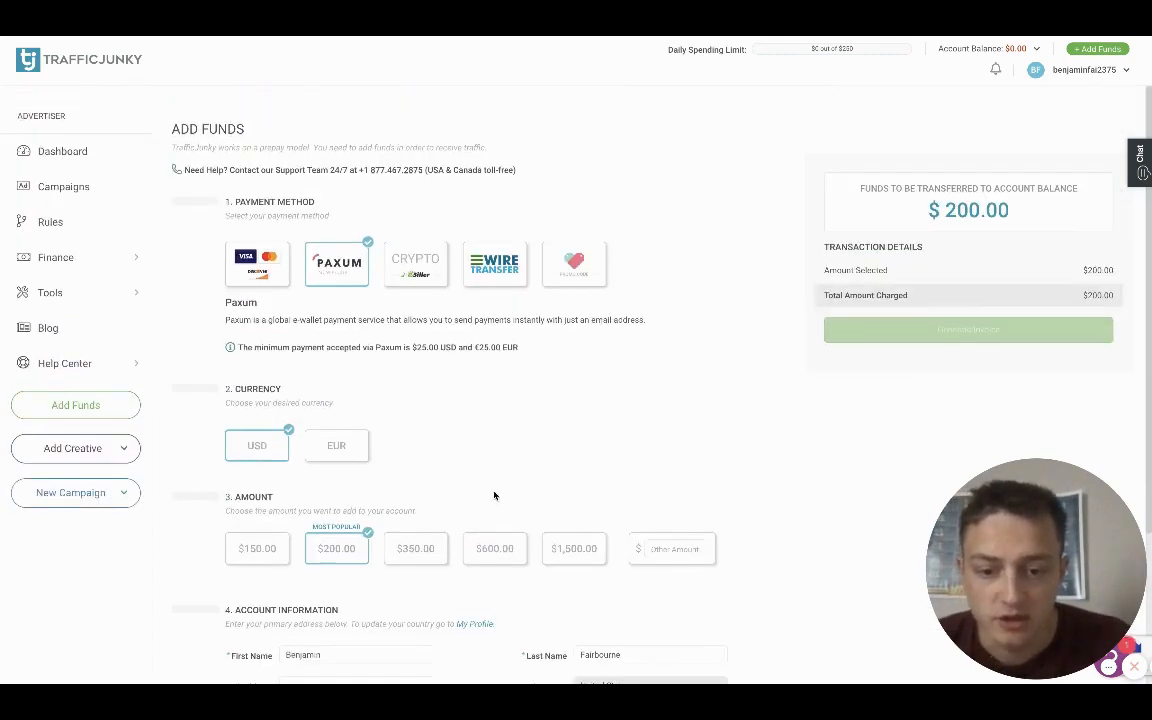
pyautogui.click(415, 264)
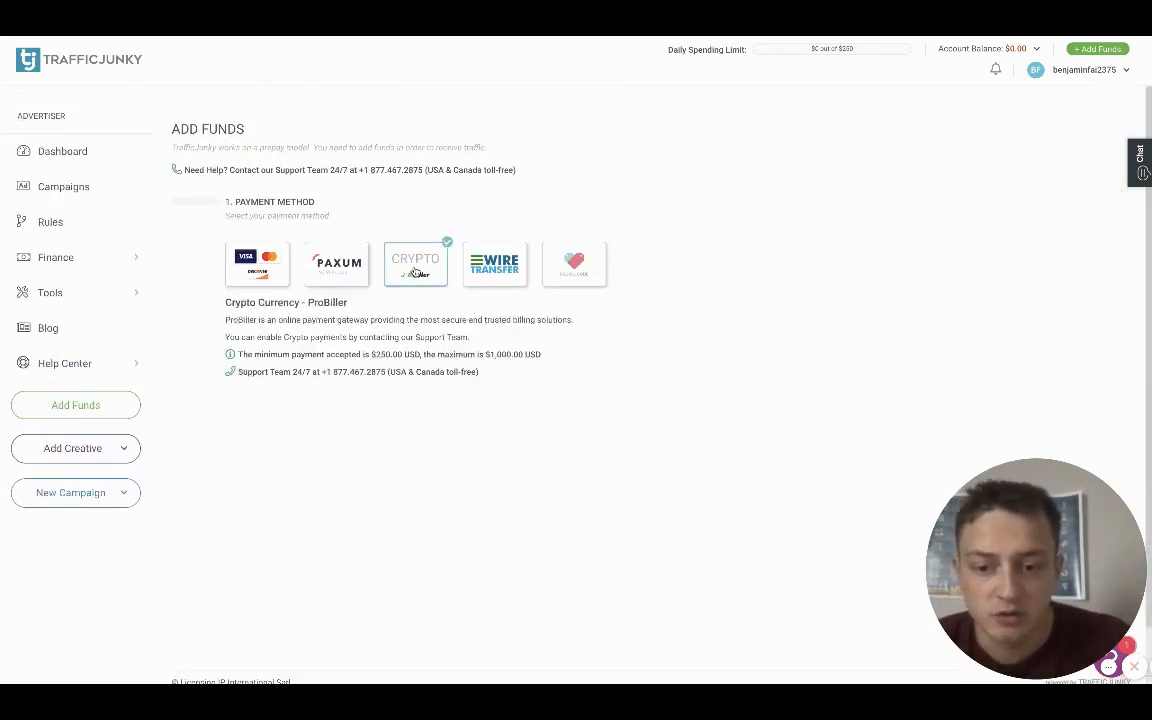
pyautogui.click(569, 262)
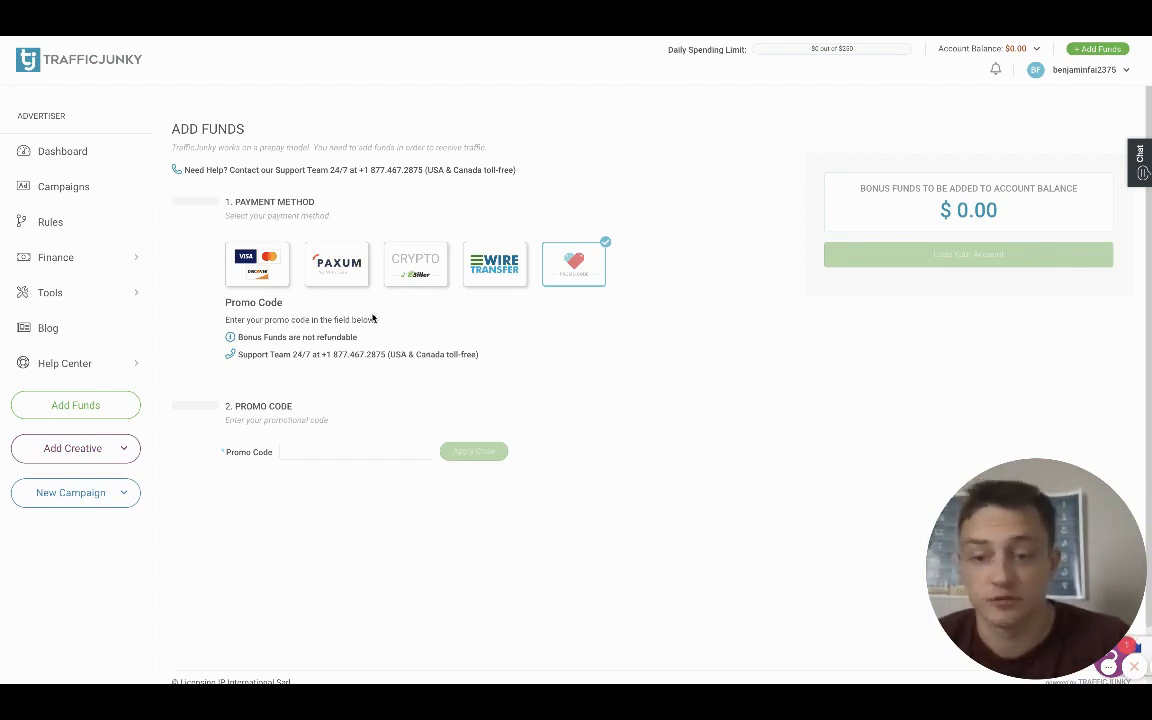
# Step: Open the static banner creatives in the Media Library and examine the uploaded Adult Marketing Secrets banner
pyautogui.click(110, 449)
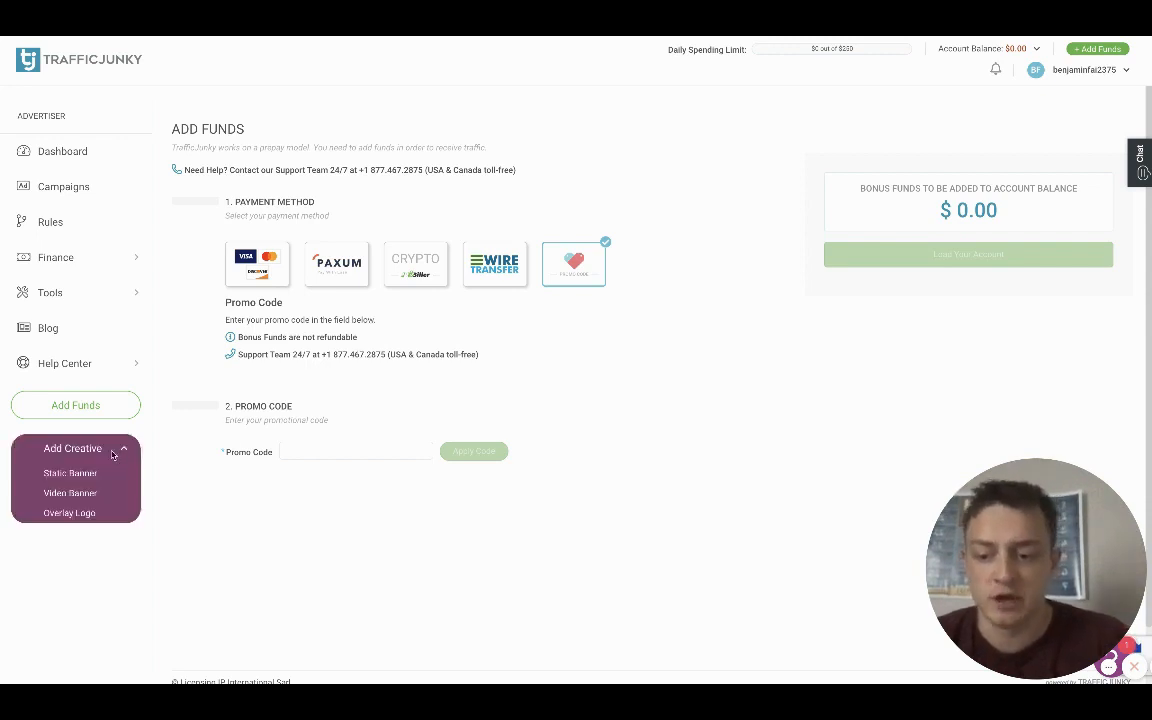
pyautogui.click(85, 479)
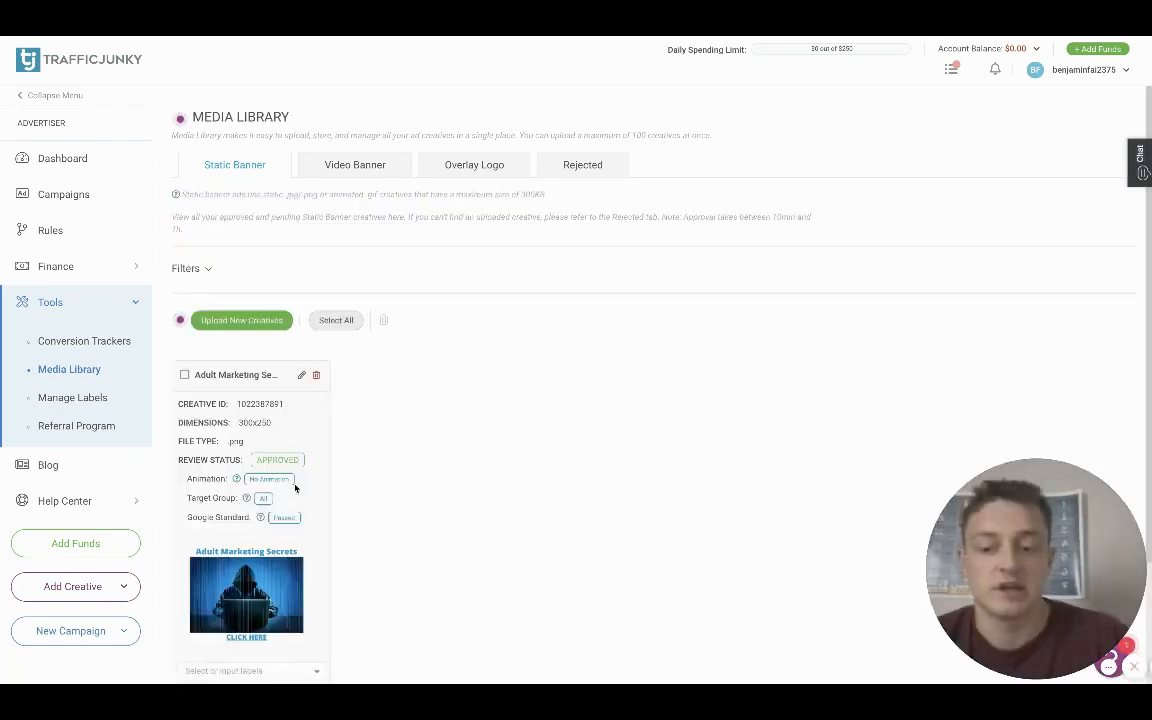
pyautogui.scroll(-2, 270, 452)
pyautogui.moveTo(250, 430)
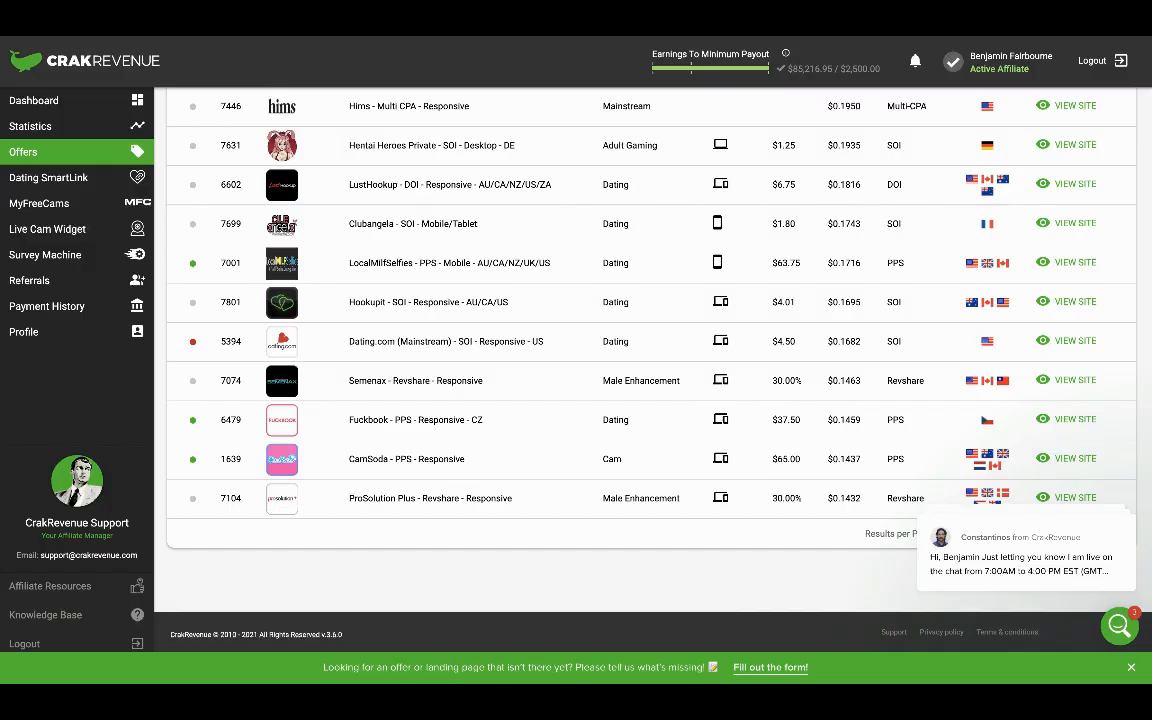
# Step: Switch back to CrakRevenue and sort the full offer list by payout, highest first
pyautogui.scroll(8, 671, 380)
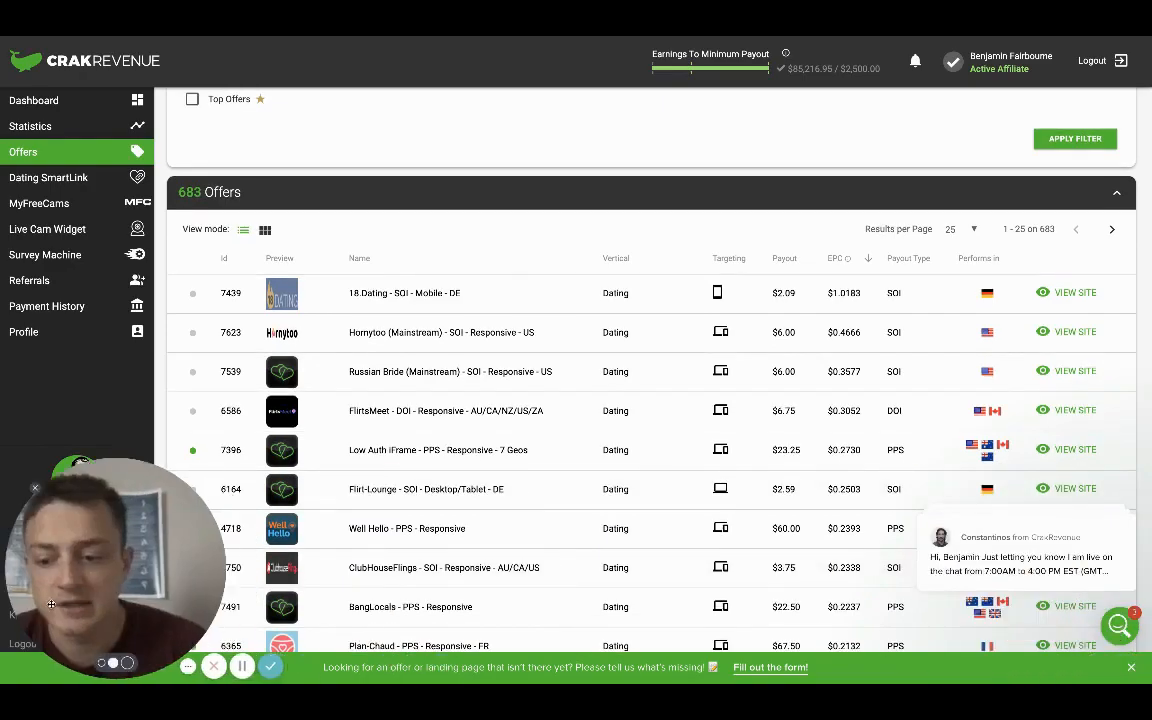
pyautogui.scroll(-6, 766, 453)
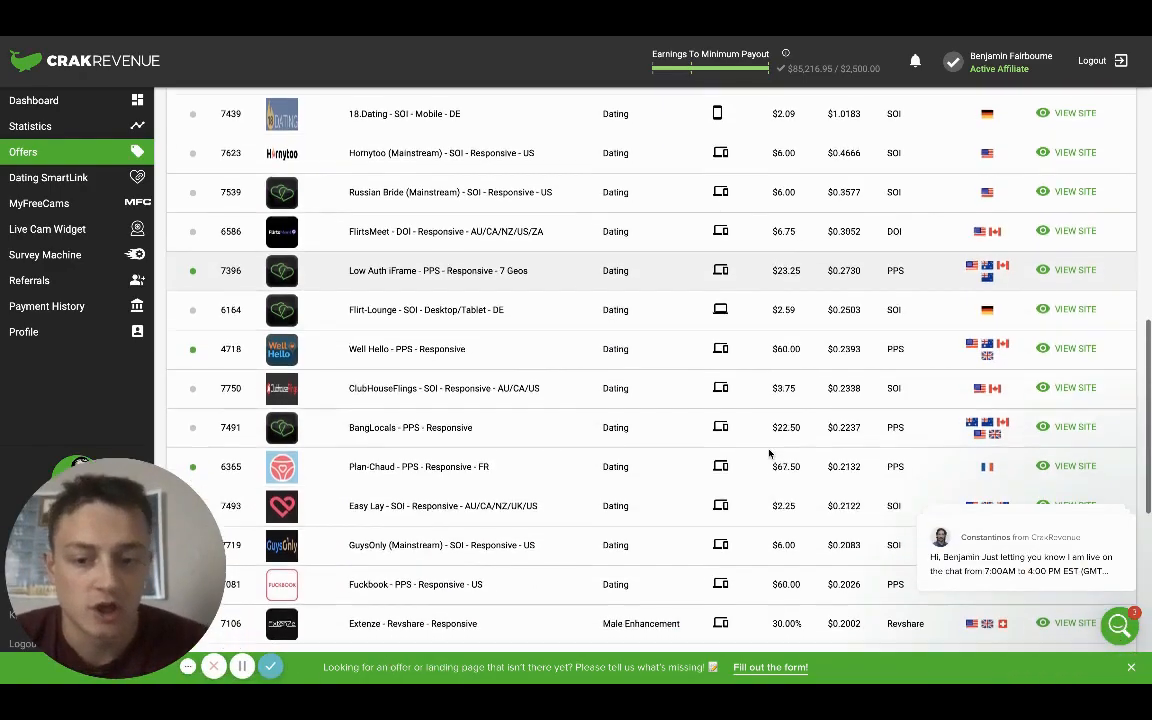
pyautogui.scroll(10, 769, 453)
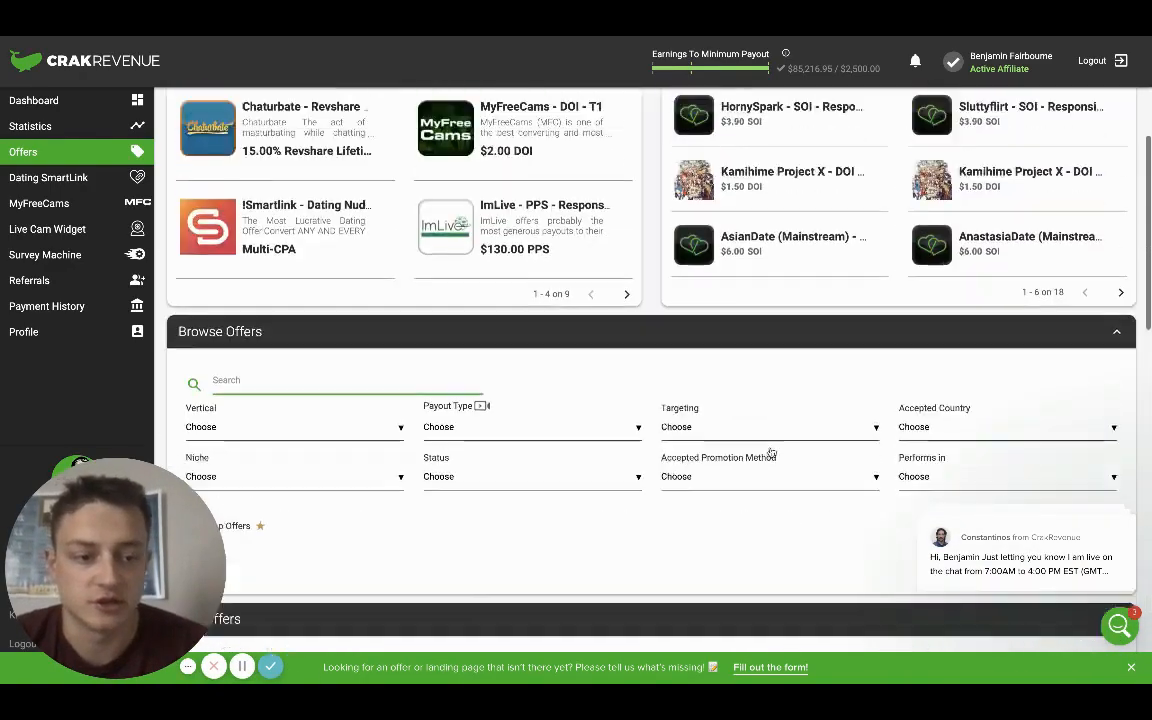
pyautogui.scroll(-3, 769, 448)
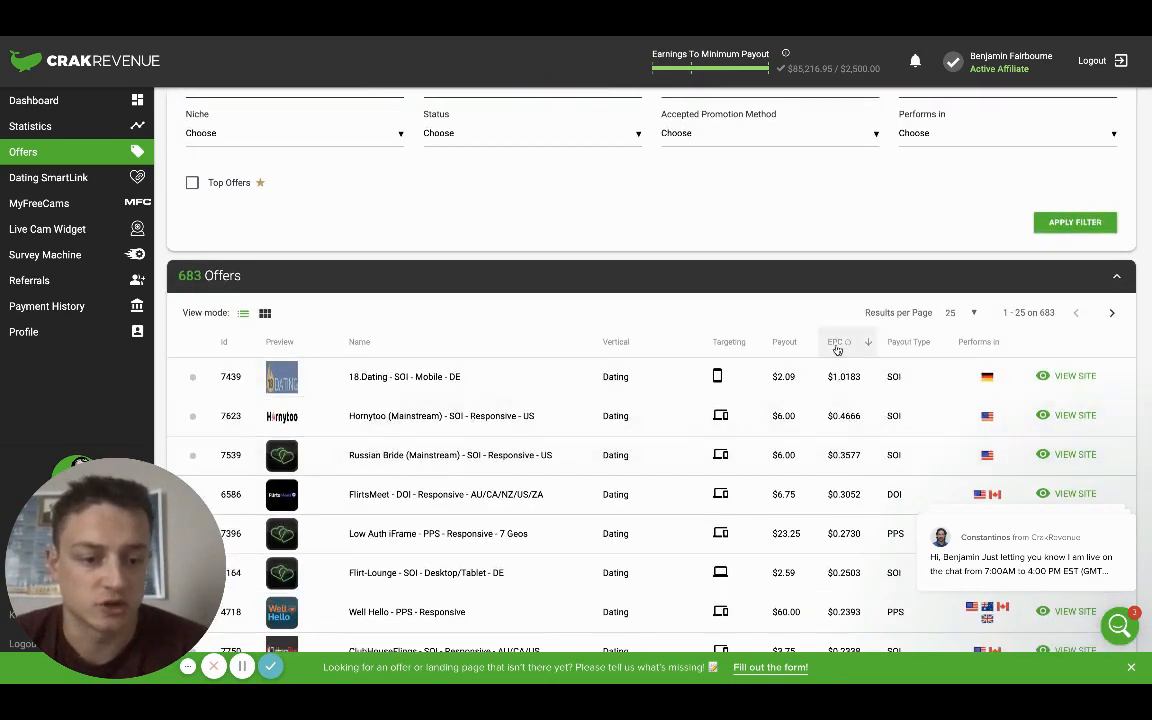
pyautogui.click(783, 345)
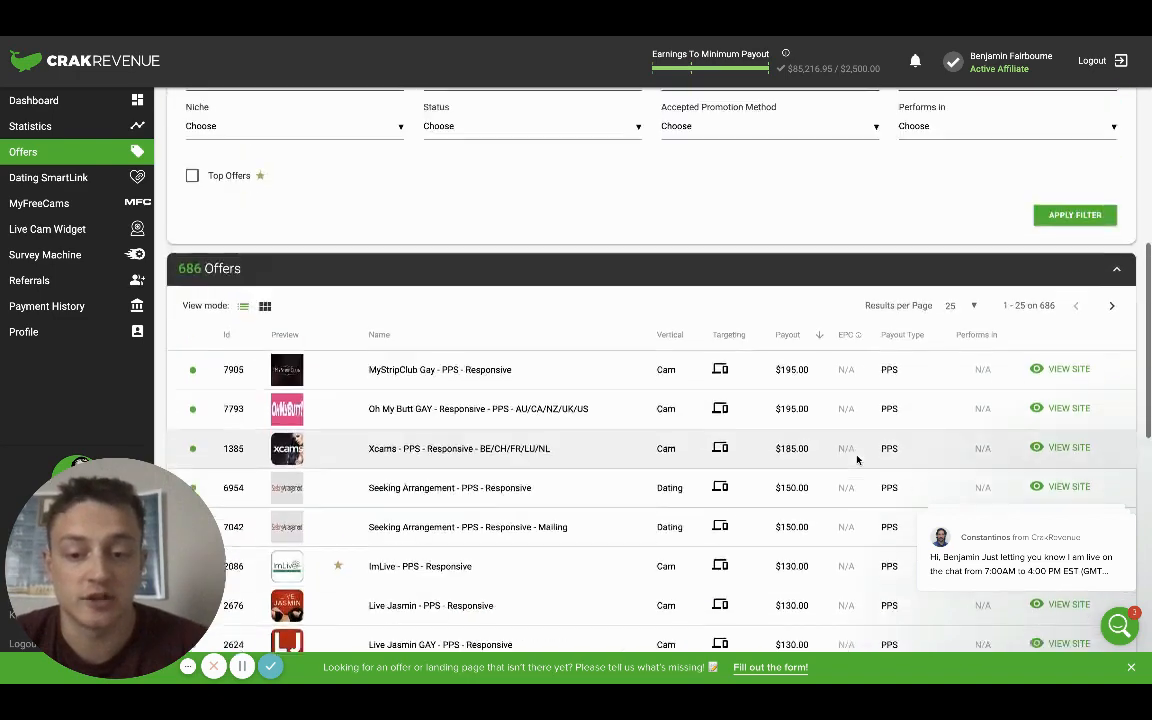
# Step: Filter the offers by the Dating vertical and apply the filter
pyautogui.scroll(3, 853, 460)
pyautogui.click(278, 320)
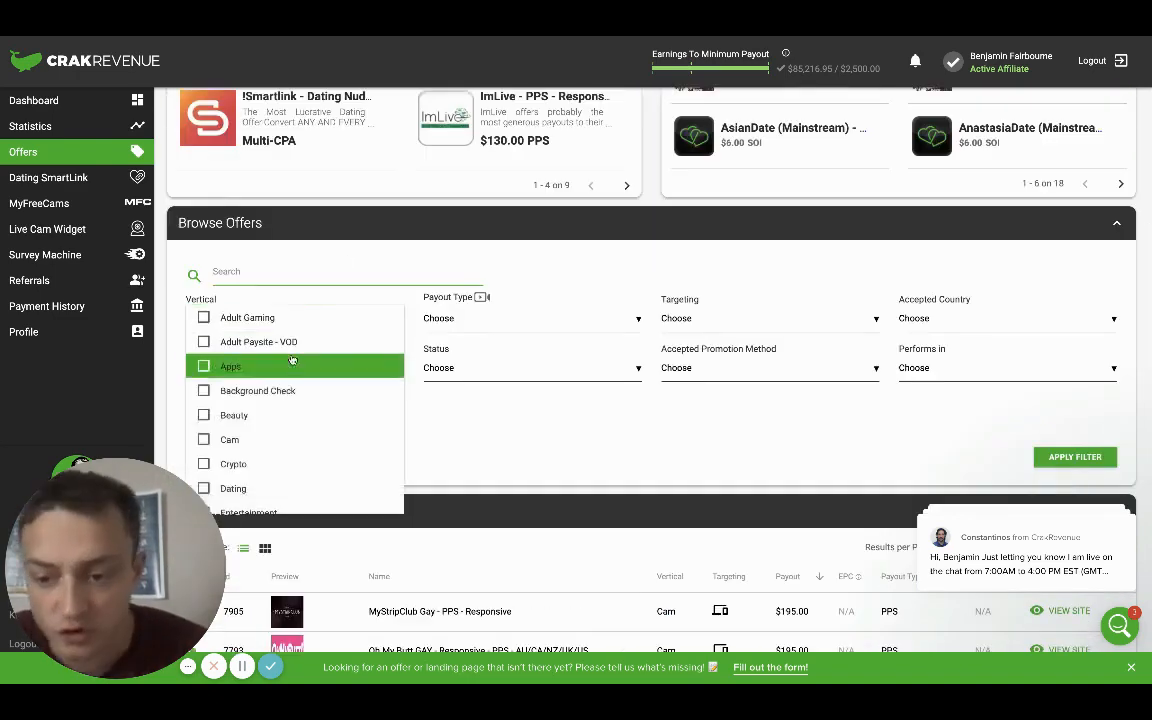
pyautogui.scroll(-5, 293, 368)
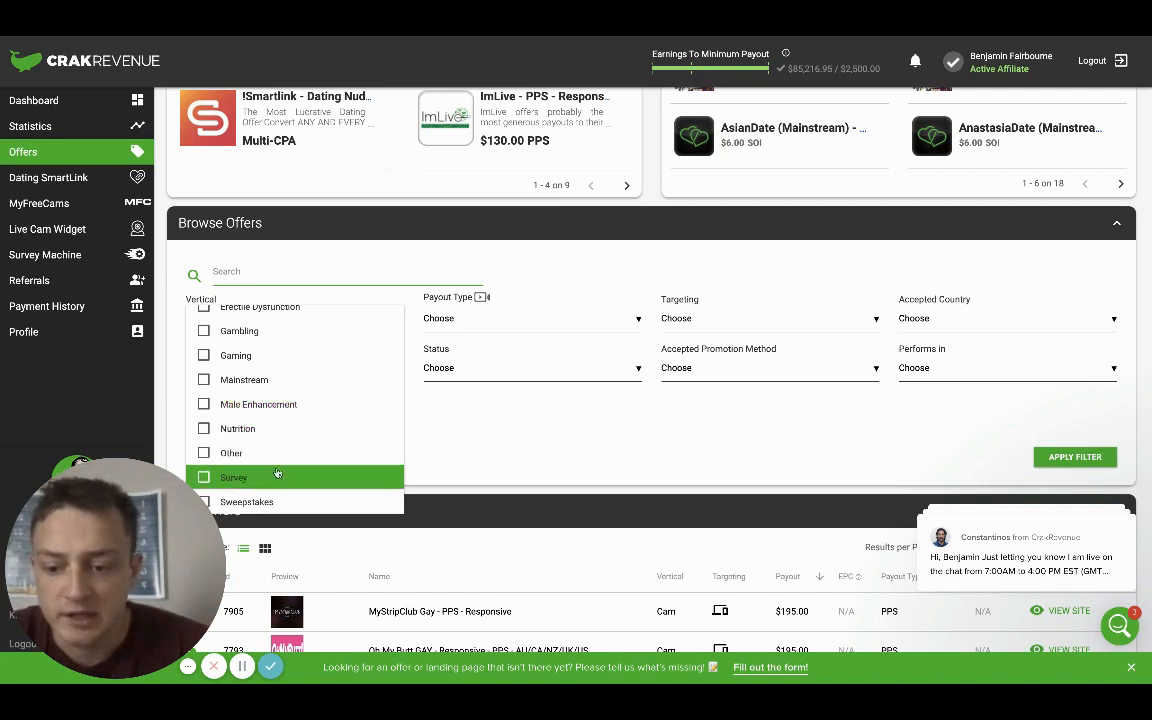
pyautogui.scroll(4, 276, 476)
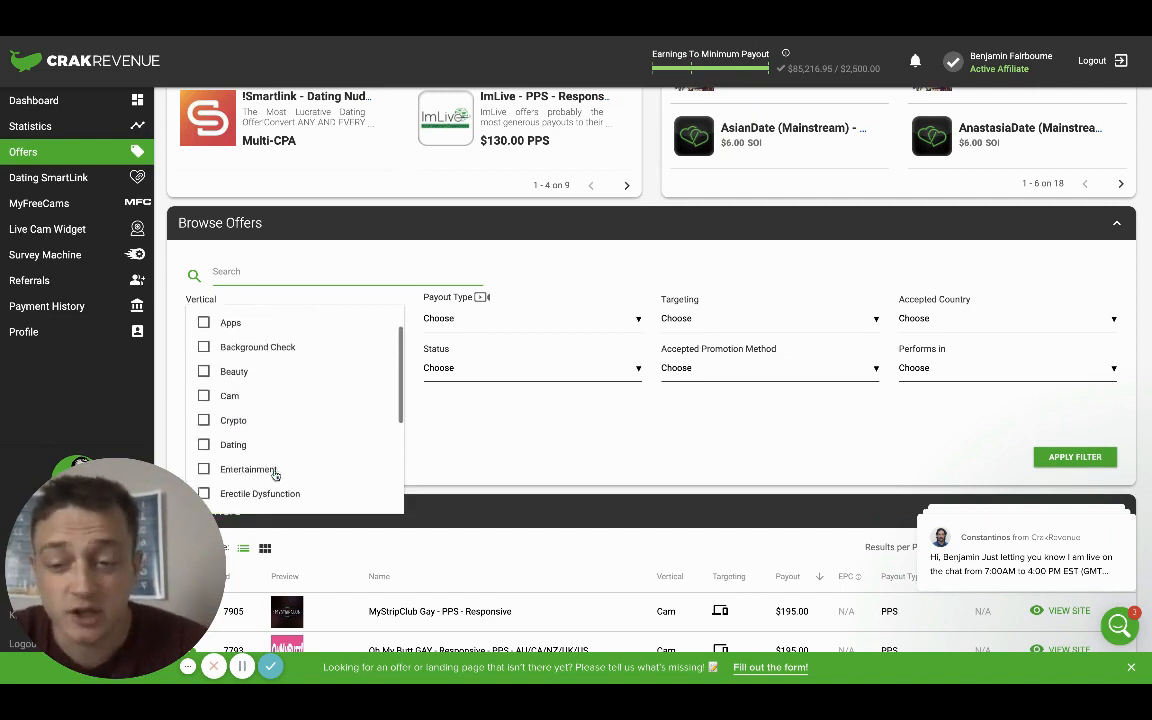
pyautogui.click(474, 446)
pyautogui.click(1071, 455)
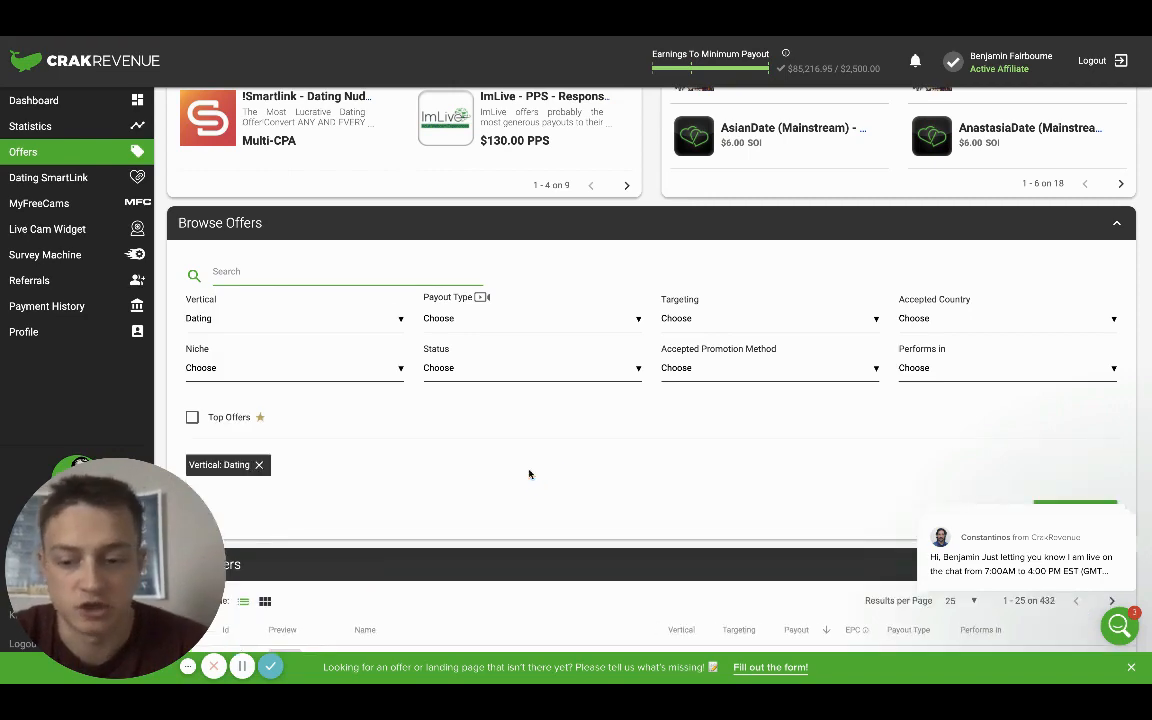
# Step: Open the details of the Seeking Arrangement - PPS - Responsive offer from the filtered list
pyautogui.scroll(-4, 540, 496)
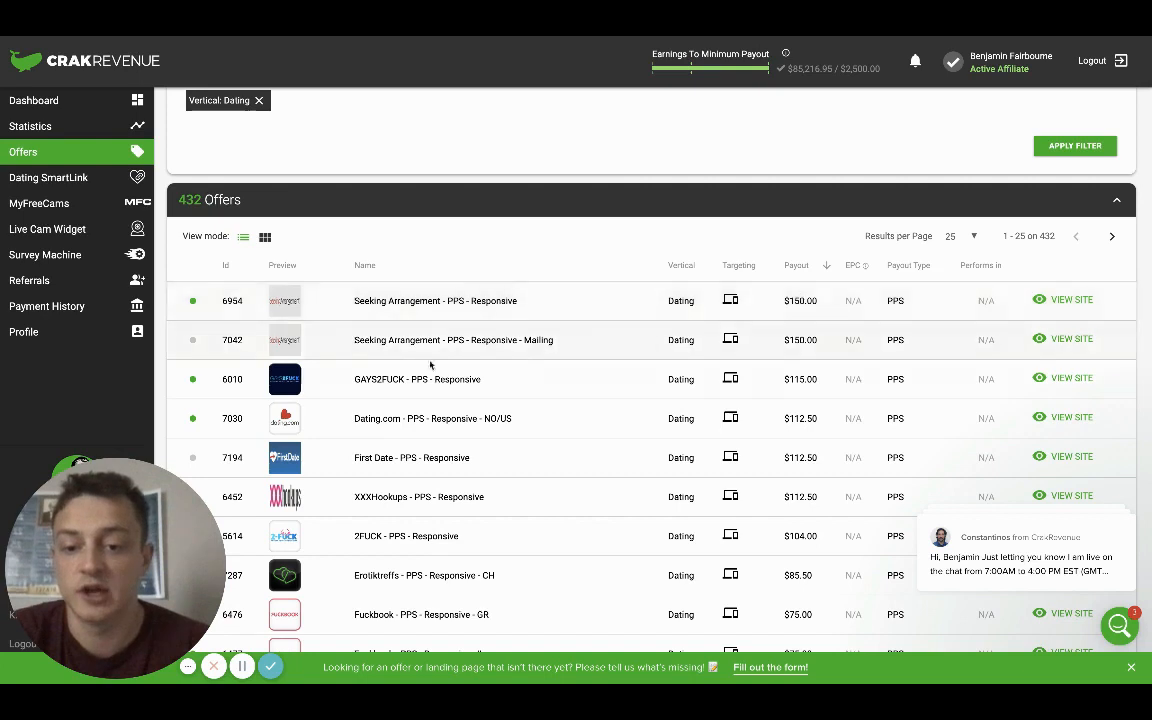
pyautogui.rightClick(404, 304)
pyautogui.click(413, 304)
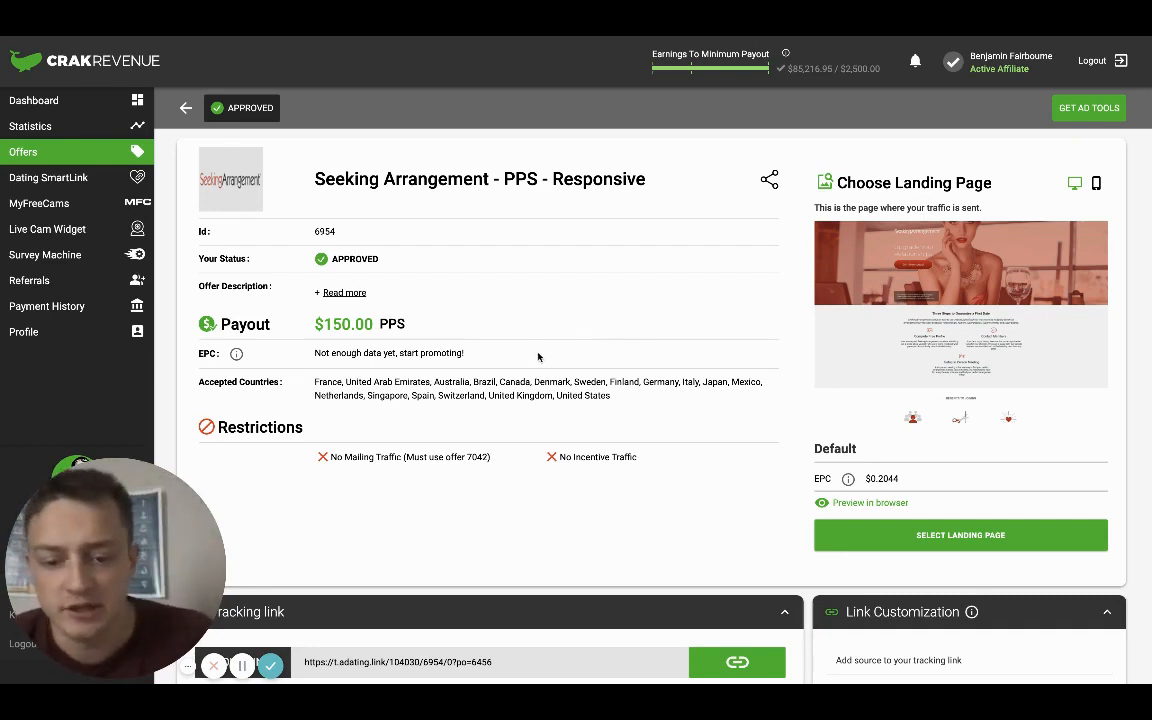
# Step: Show the offer's Banner ad tools and check which creative sizes are available
pyautogui.scroll(-5, 450, 344)
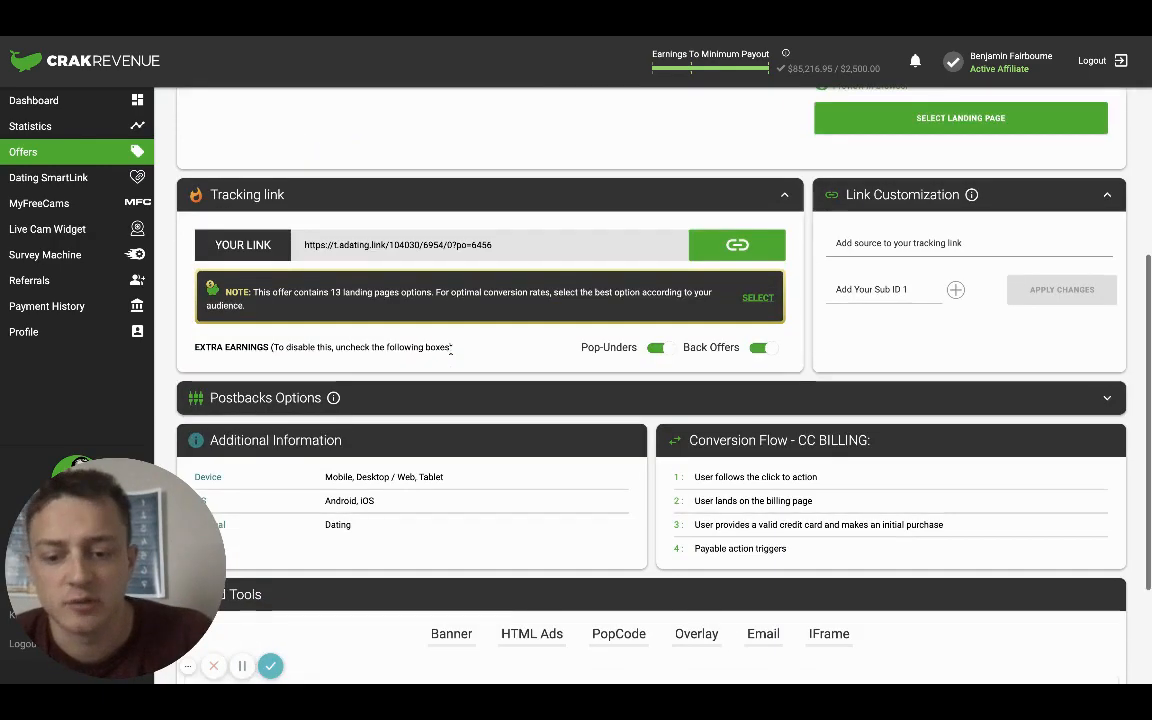
pyautogui.scroll(-2, 450, 344)
pyautogui.click(456, 462)
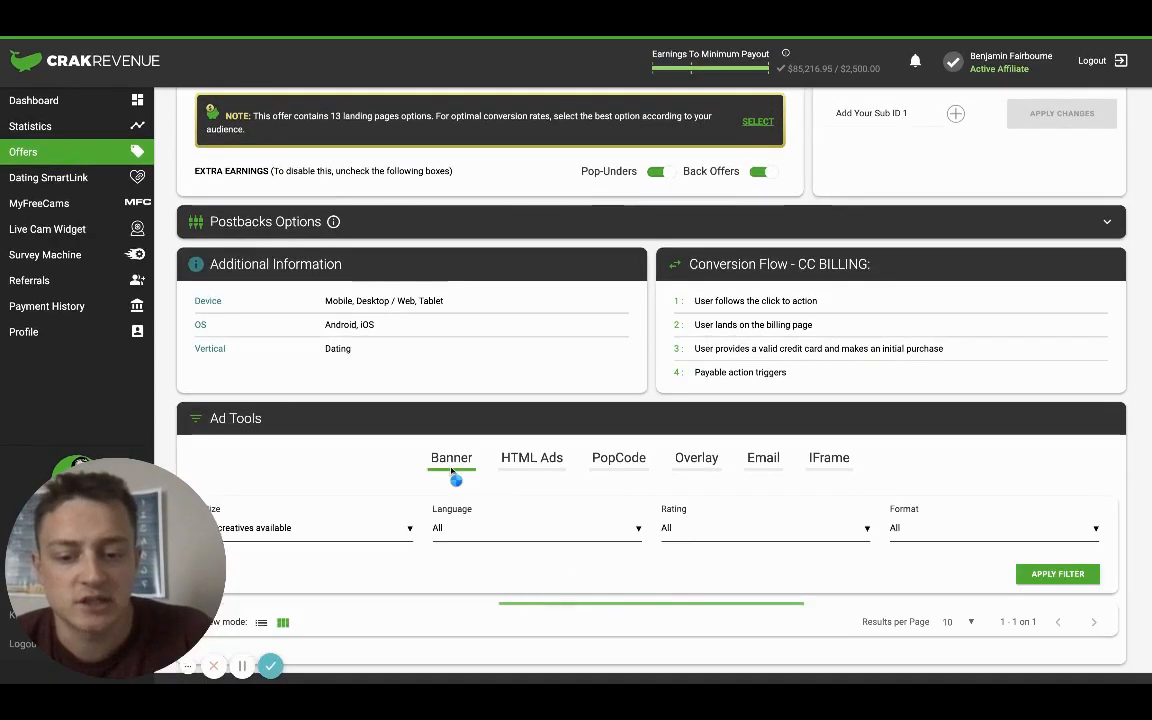
pyautogui.scroll(-1, 548, 463)
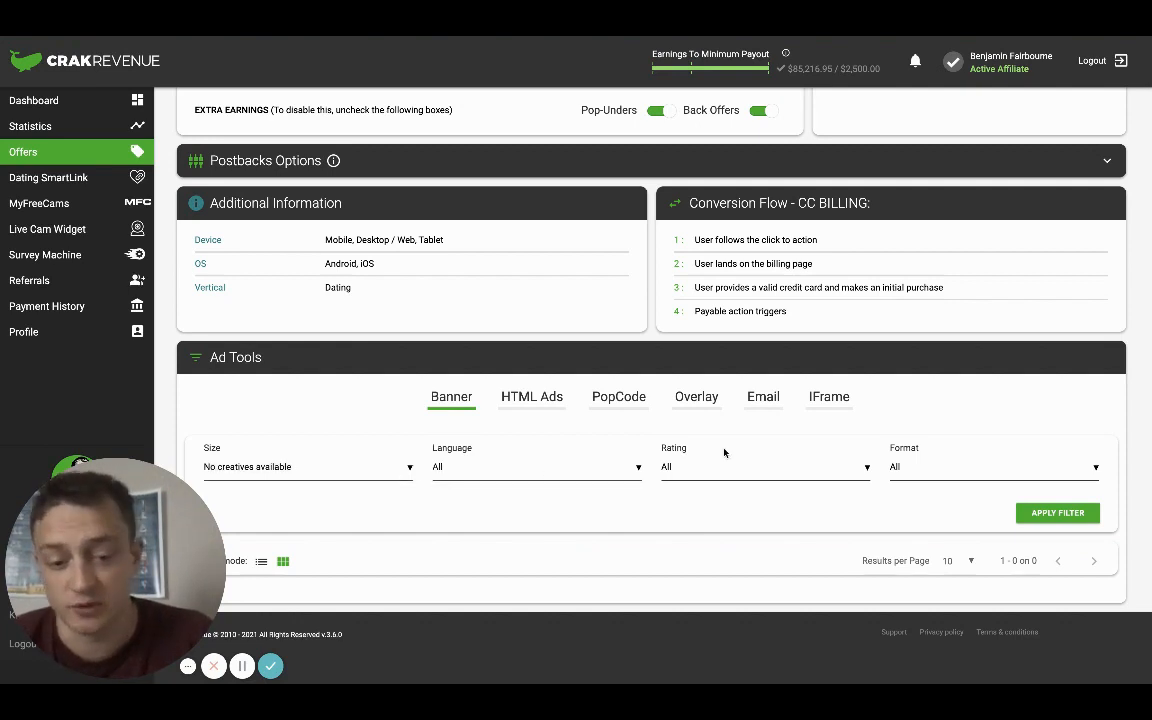
pyautogui.click(305, 468)
pyautogui.click(348, 412)
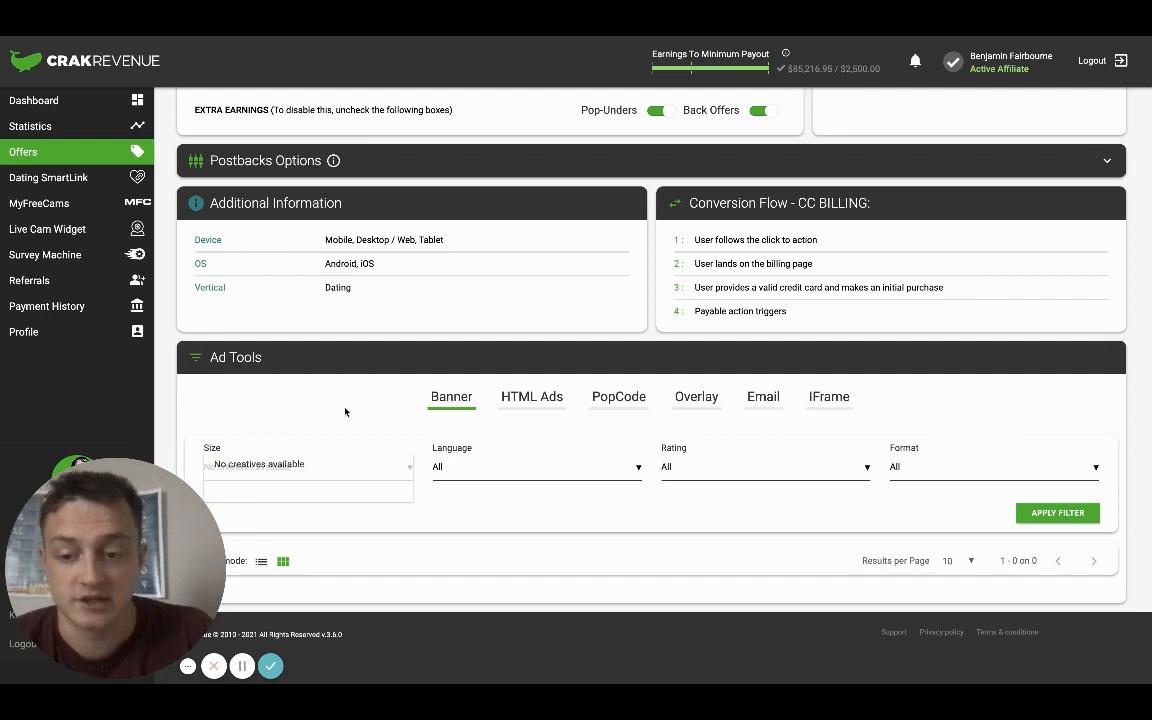
# Step: Check the banner format options and review the Seeking Arrangement offer's payout, accepted countries, restrictions and ad tools
pyautogui.click(957, 475)
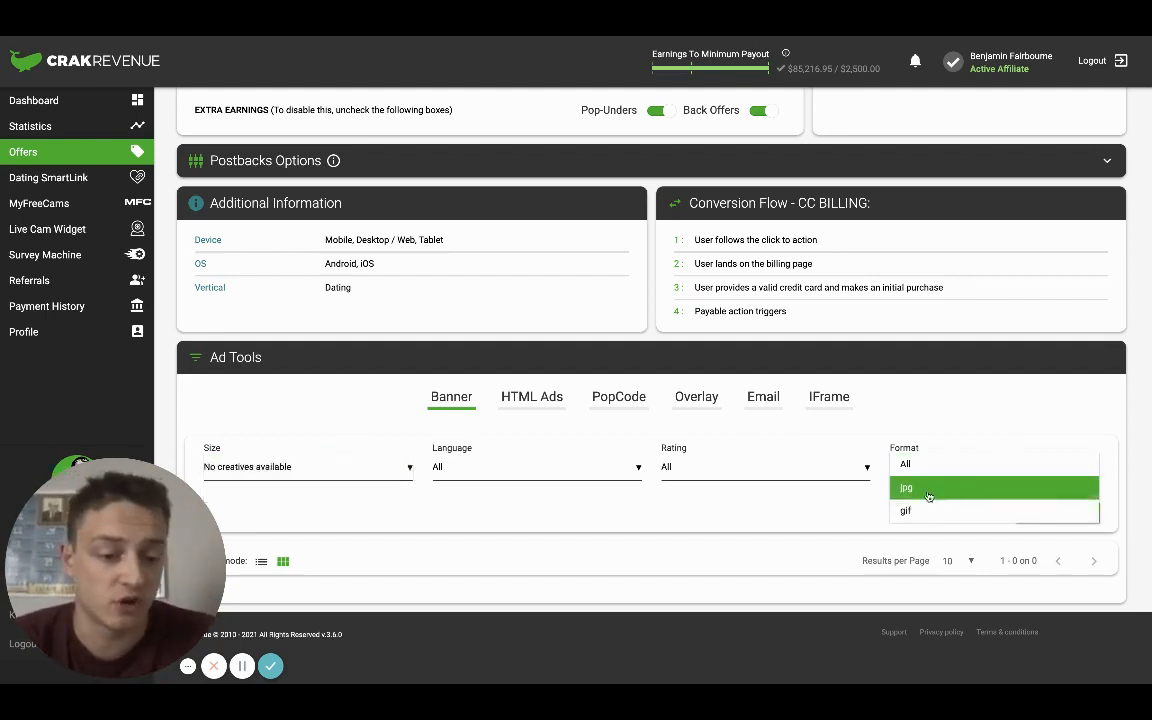
pyautogui.click(345, 396)
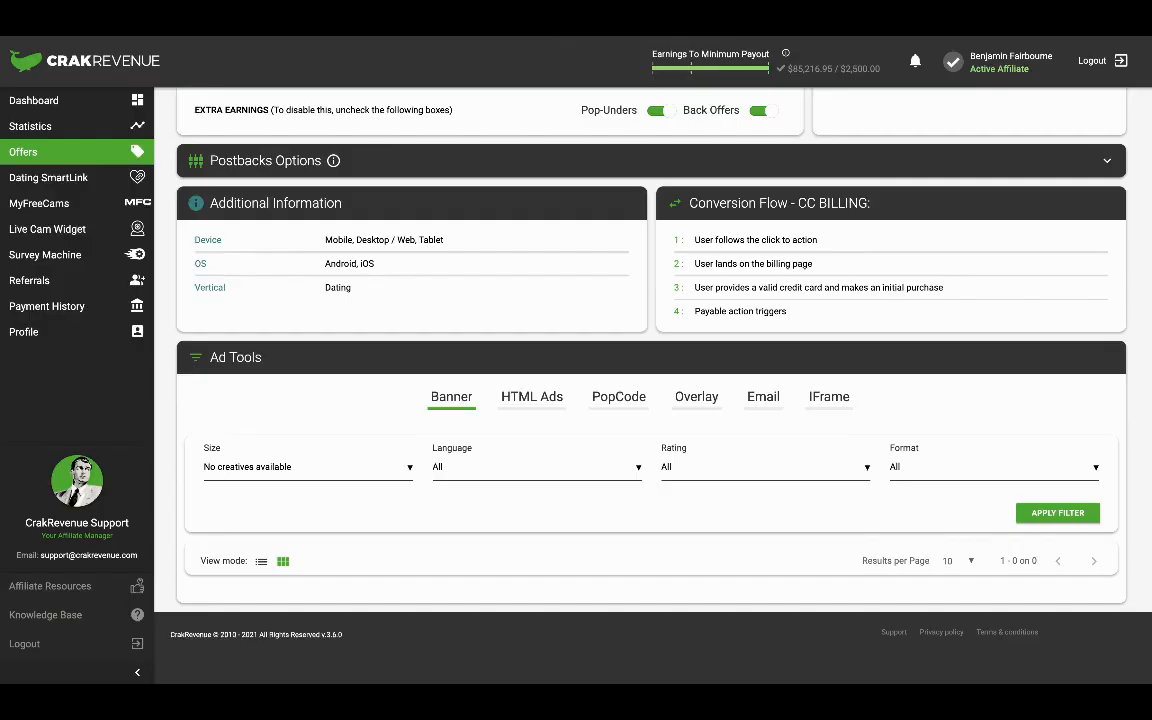
pyautogui.scroll(4, 725, 400)
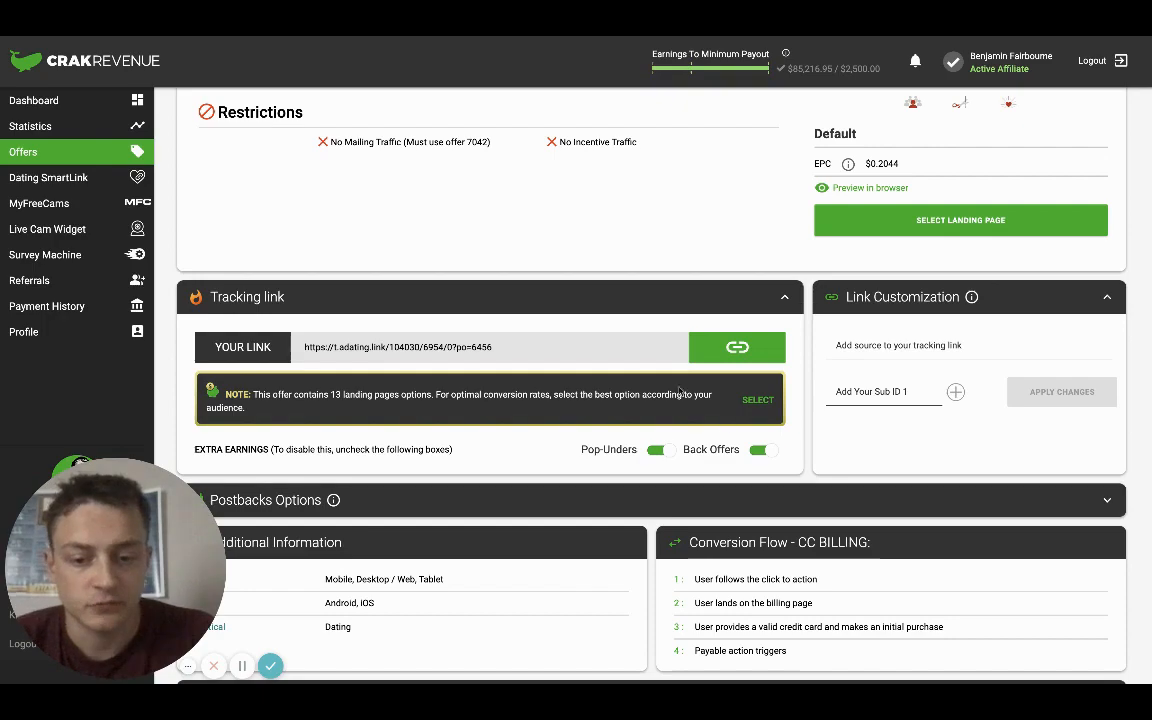
pyautogui.scroll(4, 673, 360)
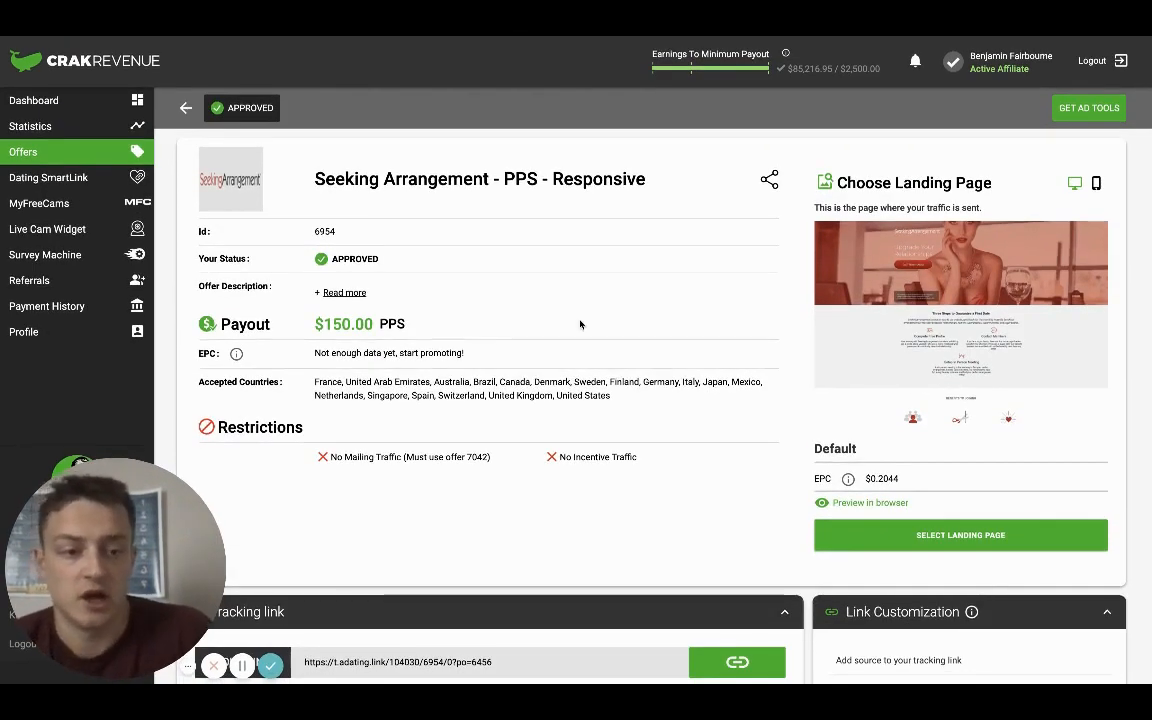
pyautogui.scroll(-10, 580, 324)
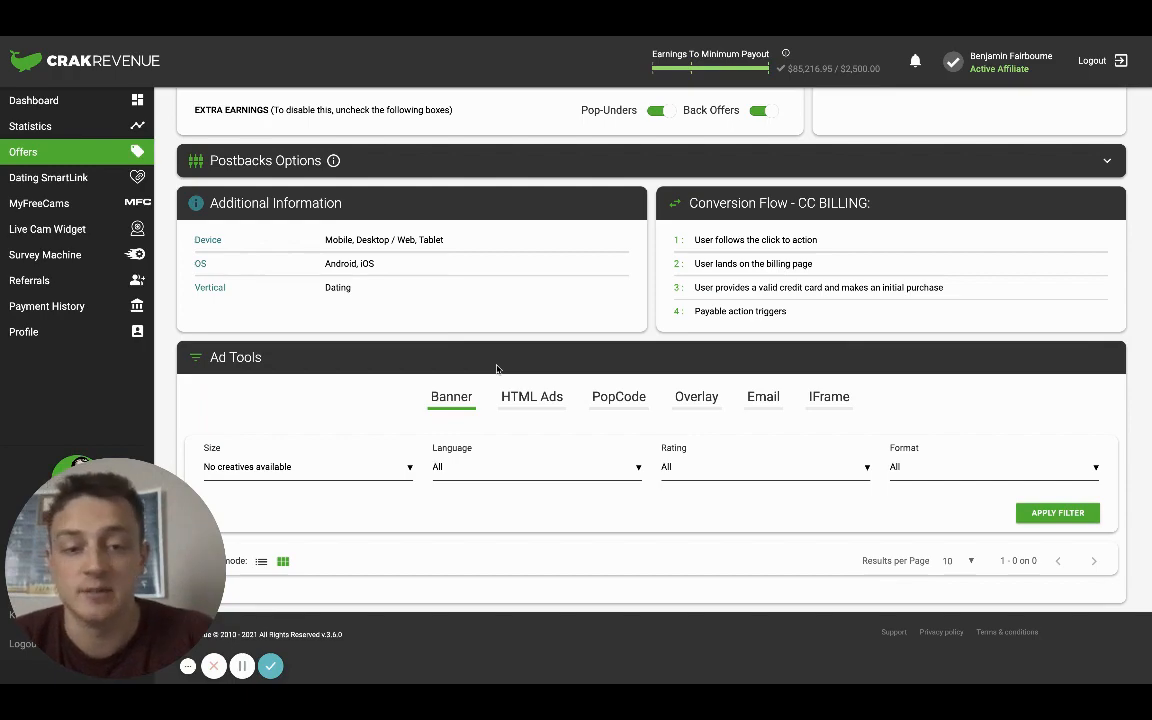
pyautogui.scroll(10, 497, 369)
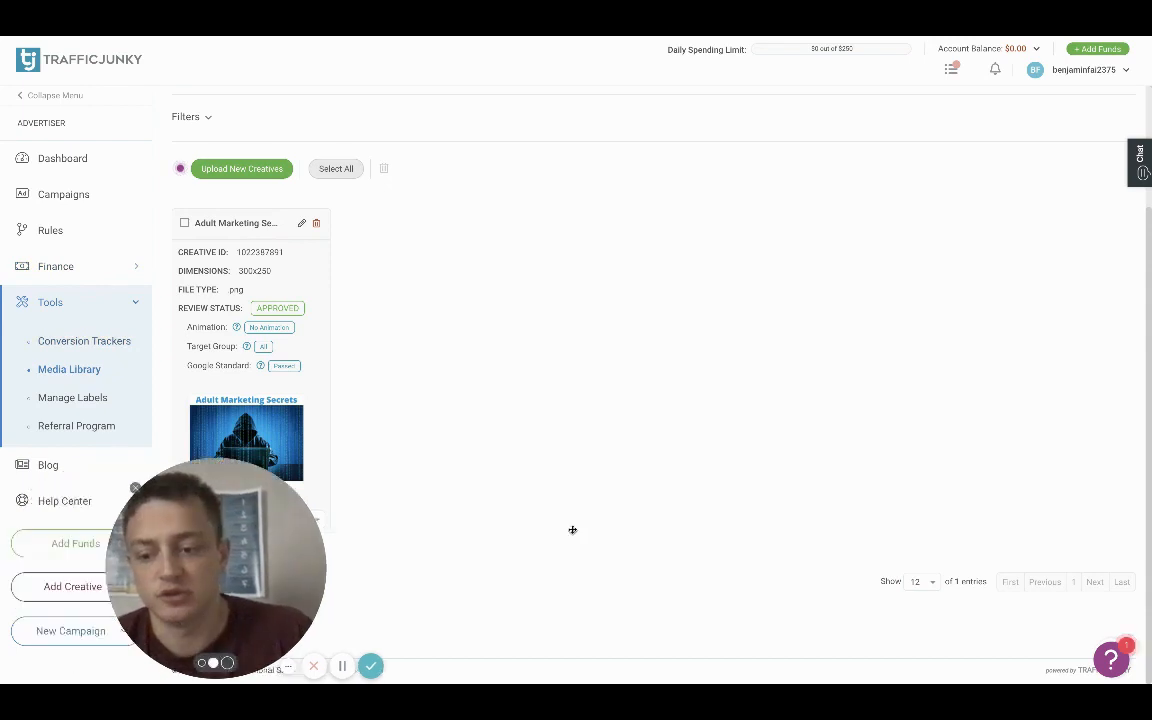
# Step: Switch to TrafficJunky and start a new bid campaign with the placeholder name "rggdgdfgdfgdfgdfgfgfdg"
pyautogui.moveTo(572, 530); pyautogui.dragTo(670, 531)
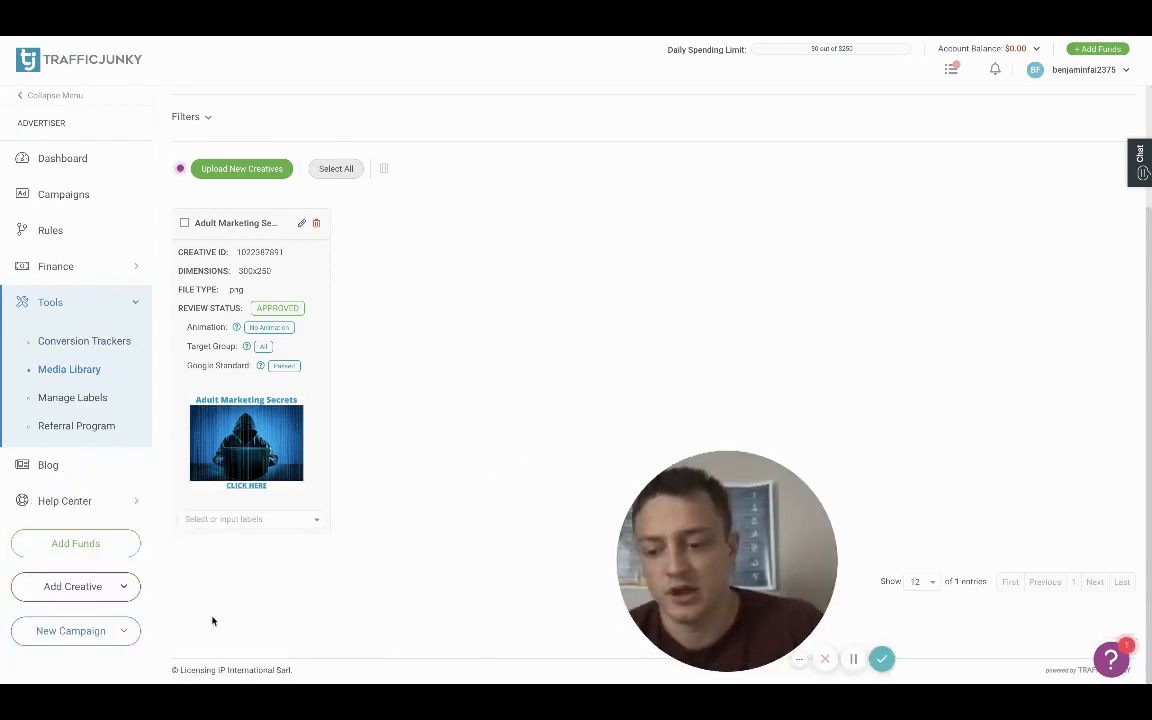
pyautogui.moveTo(115, 638)
pyautogui.click(73, 656)
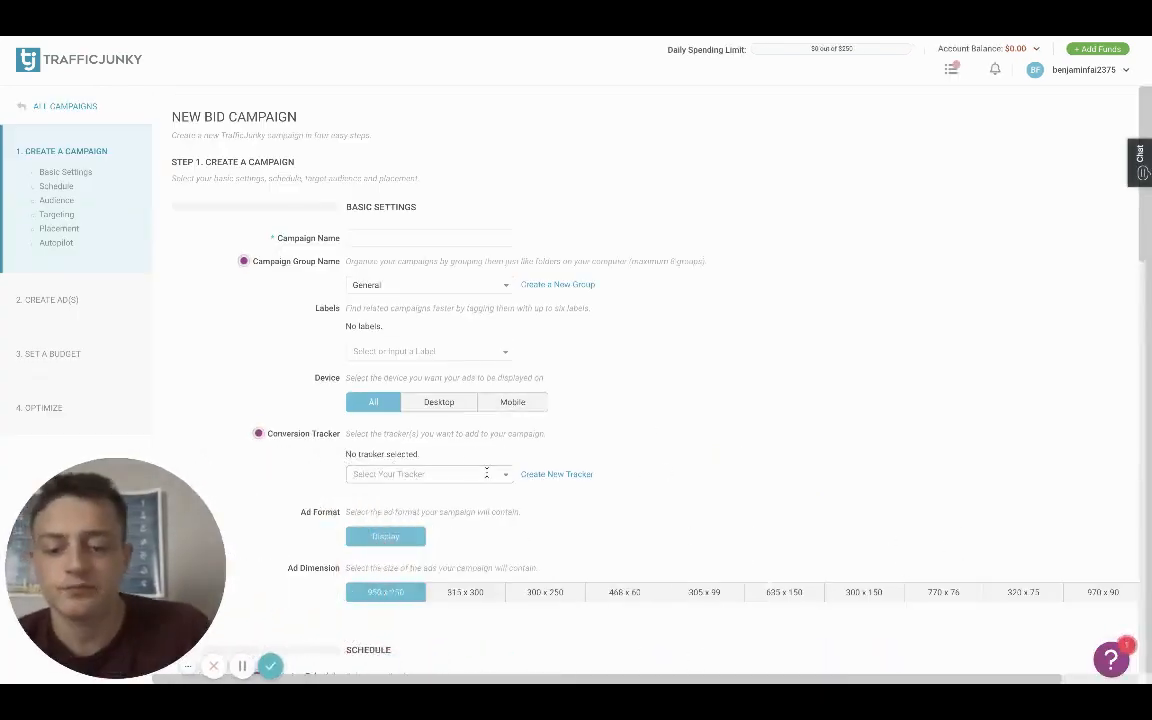
pyautogui.click(406, 237)
pyautogui.write('rgg')
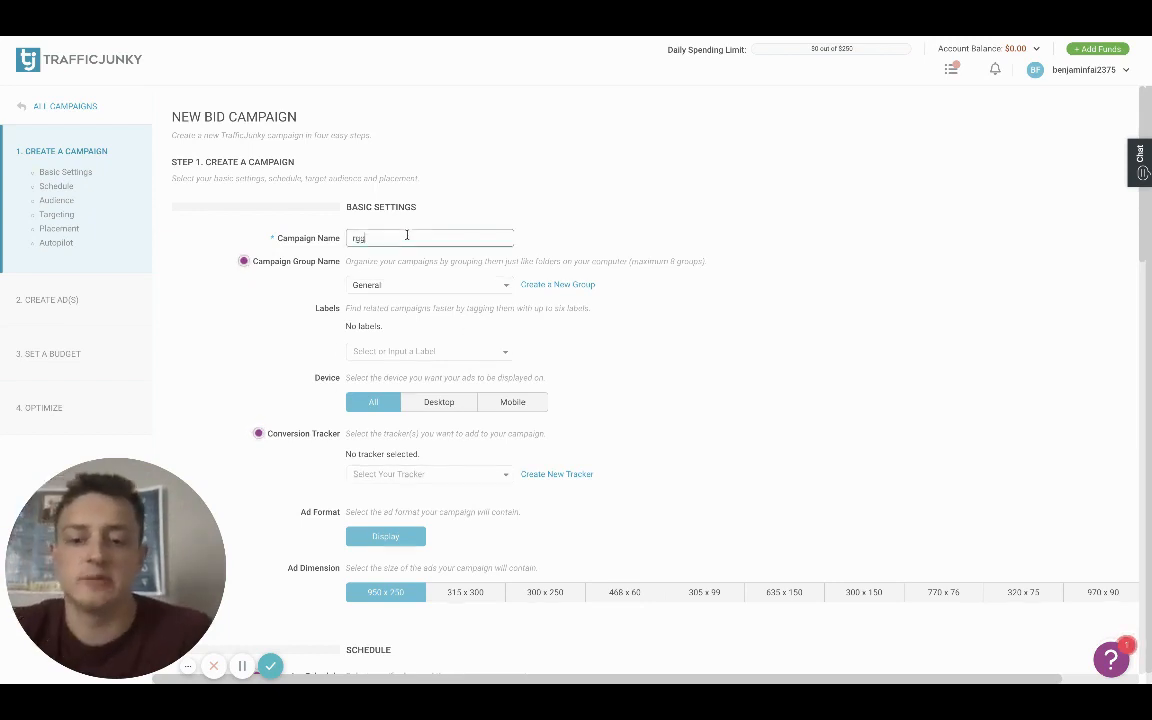
pyautogui.write('dgdfgdfgdsdfgfgfdg')
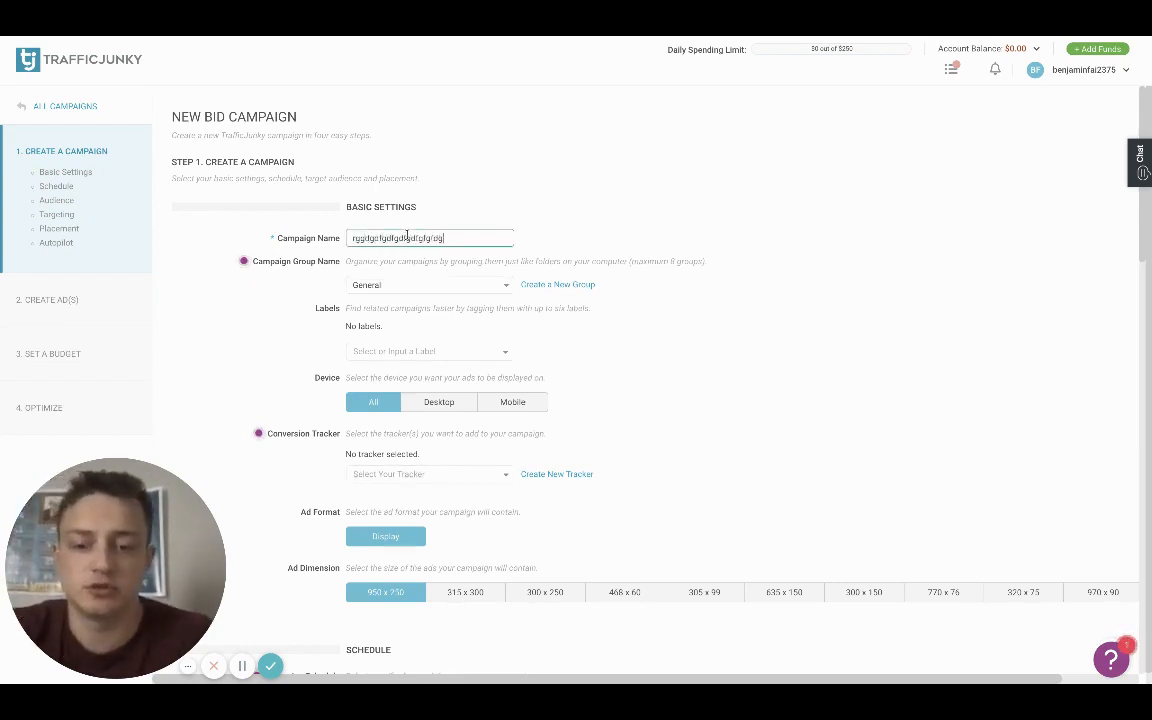
# Step: Restrict the campaign's device targeting to Desktop
pyautogui.scroll(-2, 602, 219)
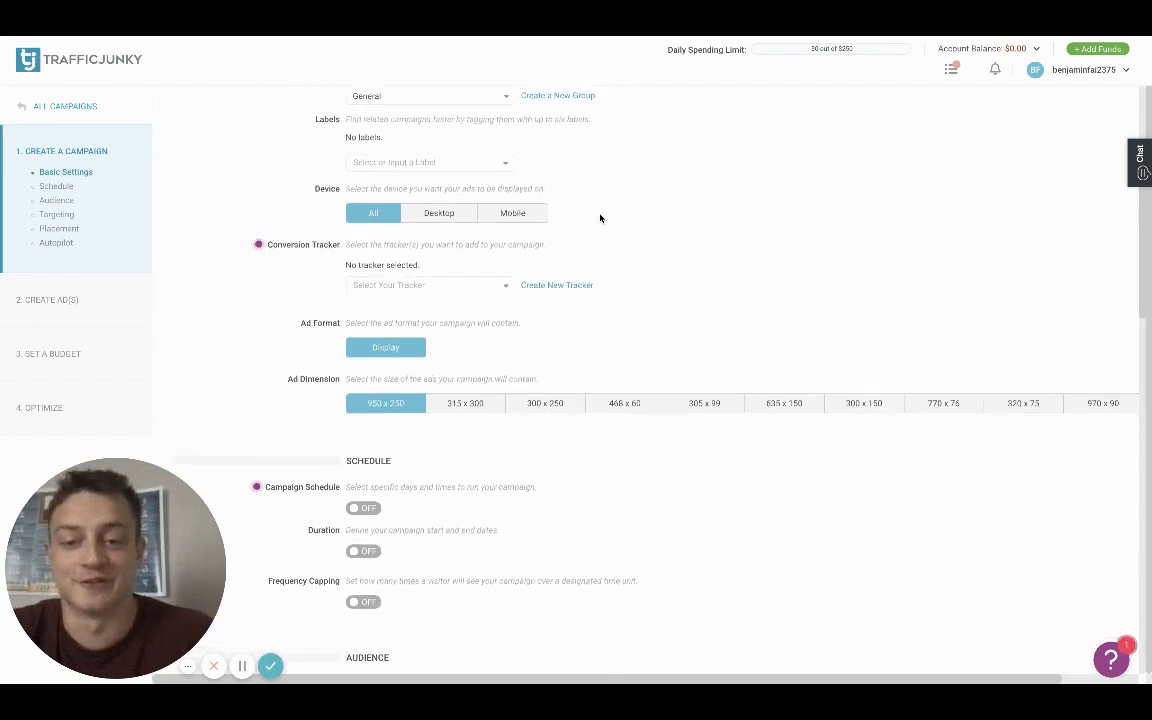
pyautogui.click(449, 210)
pyautogui.scroll(2, 651, 257)
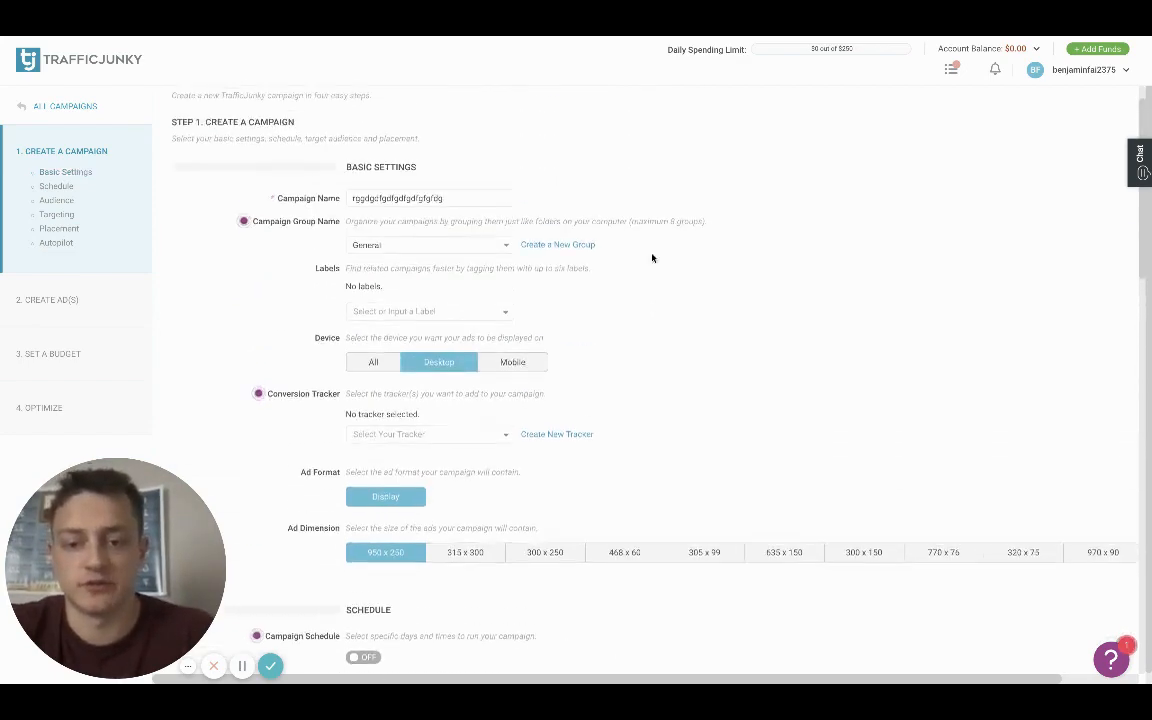
# Step: Set the campaign's ad dimension to 300 x 250
pyautogui.scroll(-3, 651, 257)
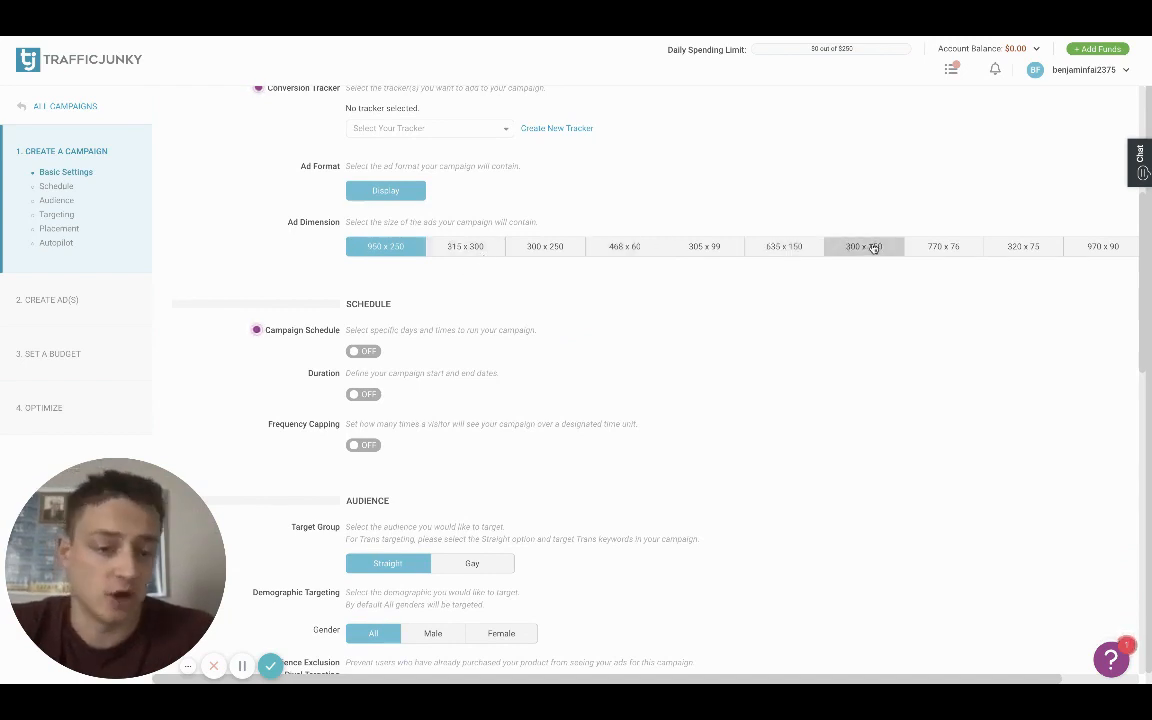
pyautogui.hscroll(3, 1065, 263)
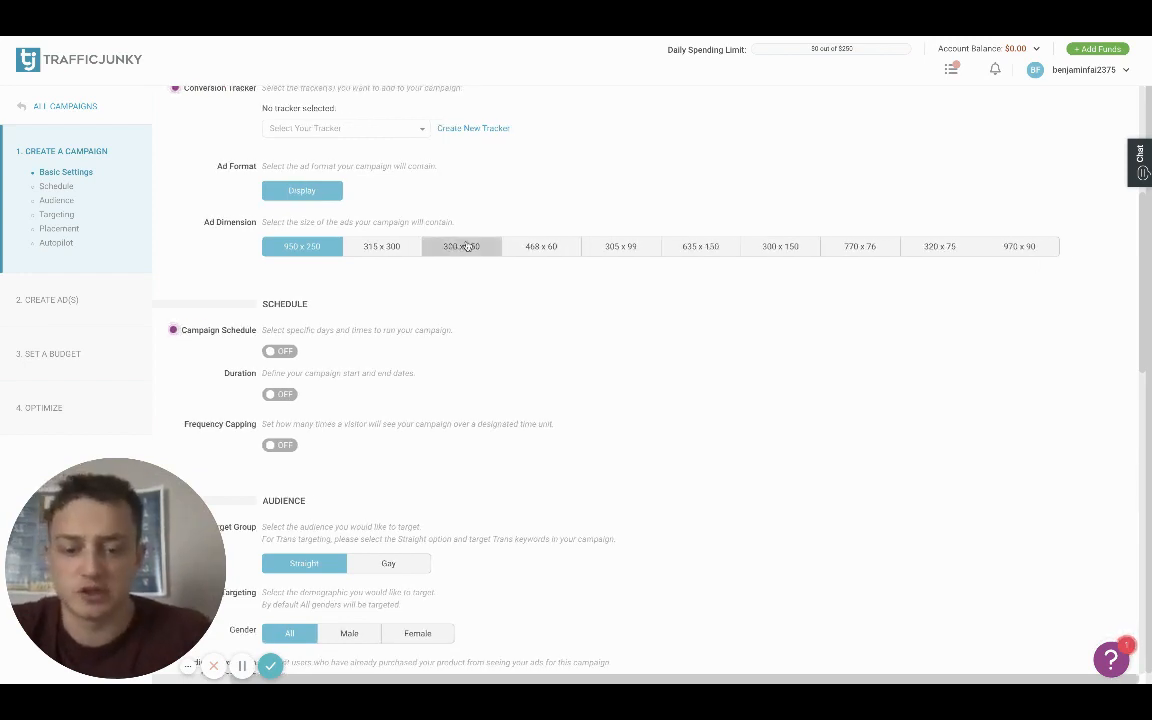
pyautogui.click(789, 247)
pyautogui.scroll(-2, 825, 378)
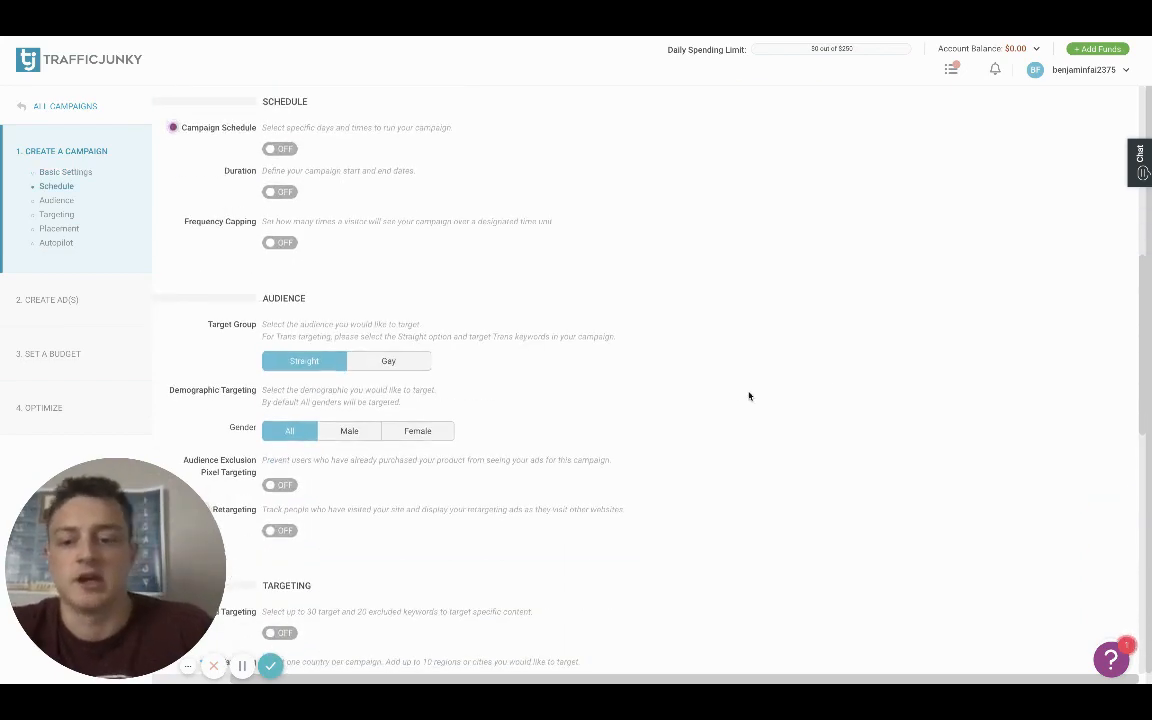
pyautogui.scroll(3, 418, 360)
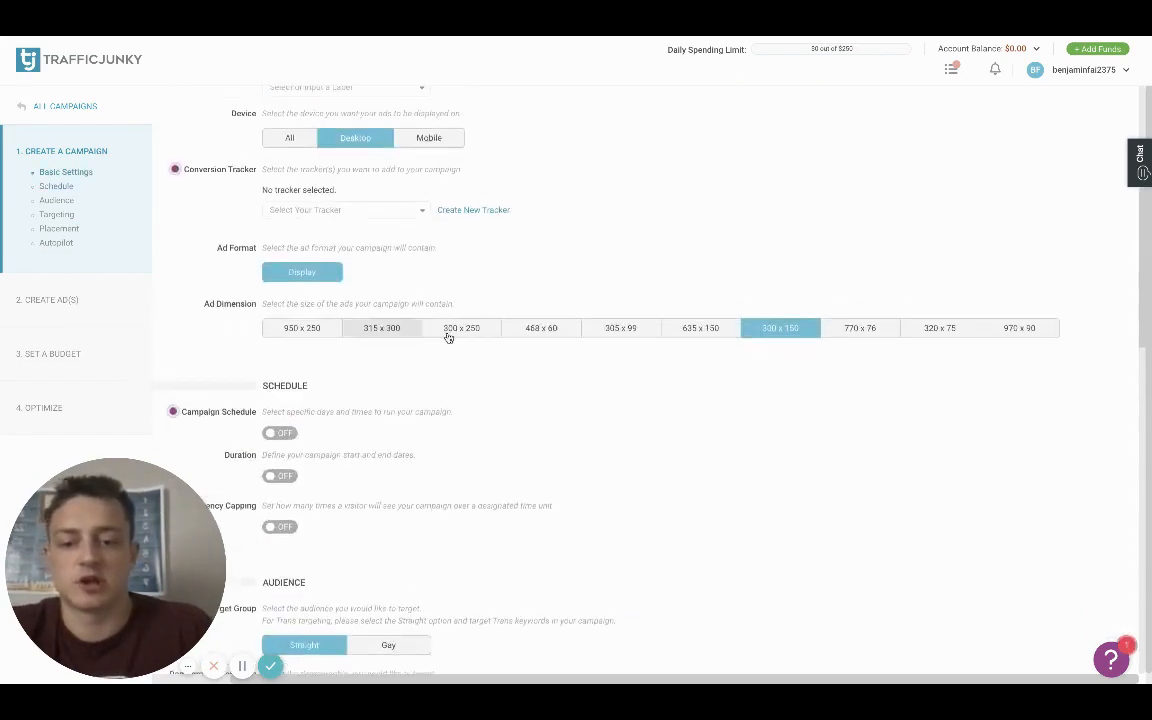
pyautogui.click(461, 328)
# Step: Set the audience's demographic targeting to the Male gender, keeping the Straight target group
pyautogui.scroll(-3, 709, 400)
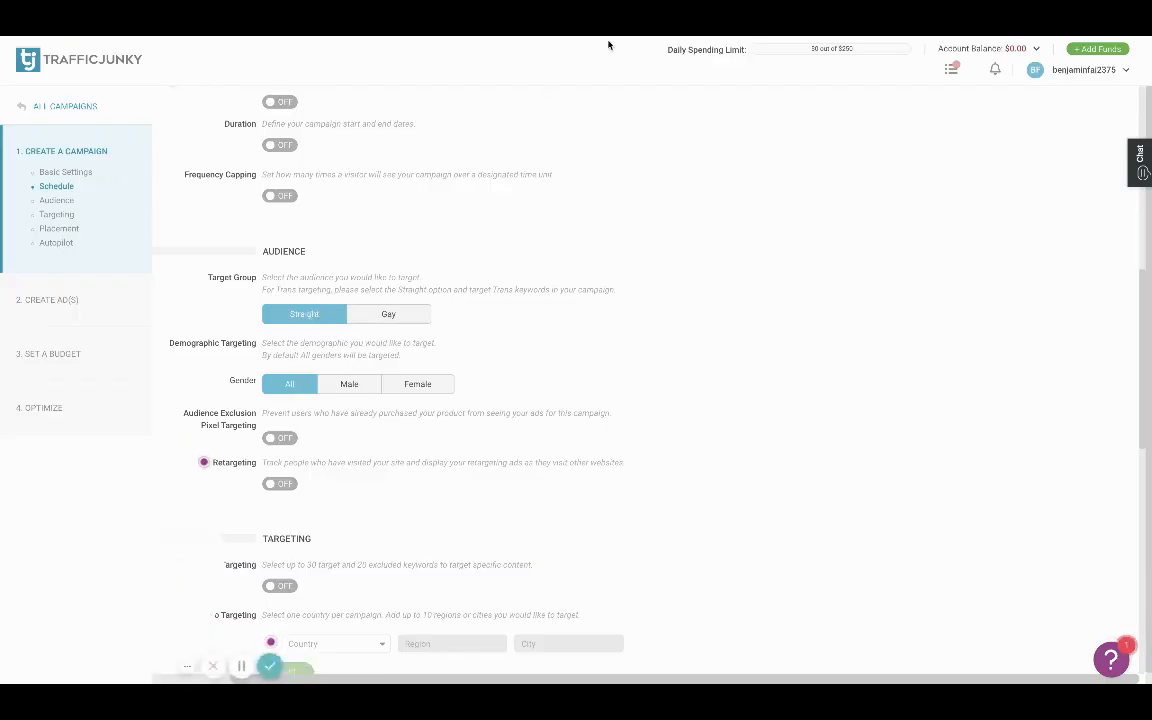
pyautogui.scroll(-2, 565, 303)
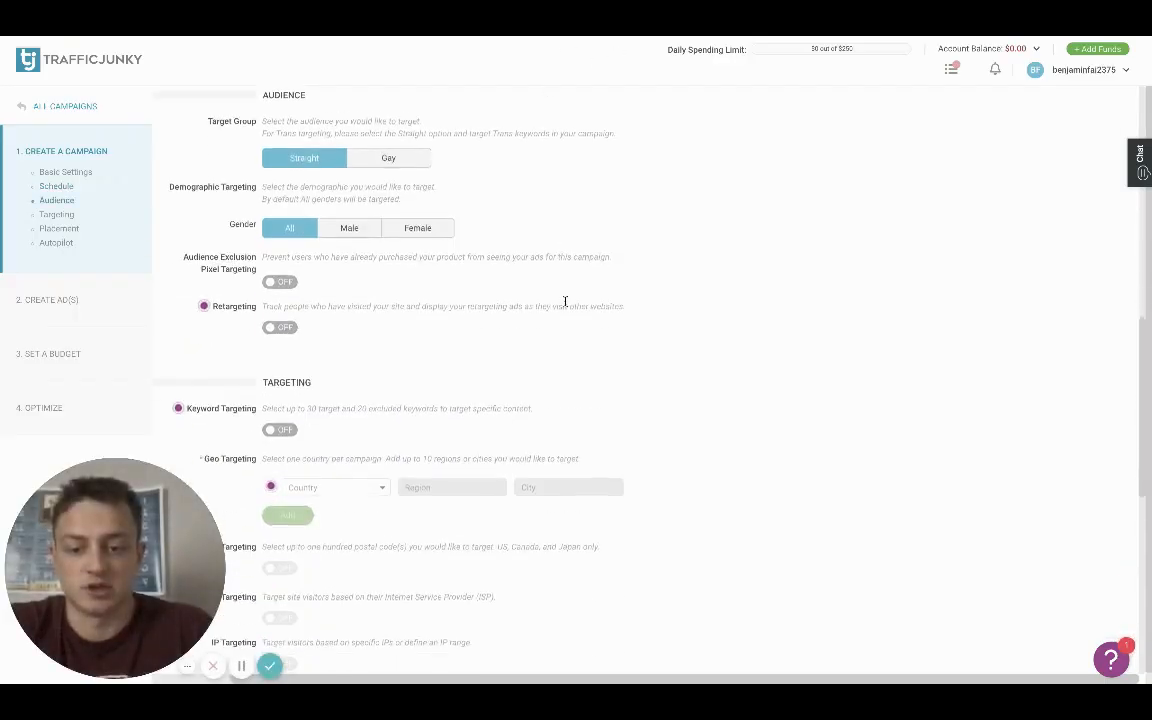
pyautogui.click(362, 226)
pyautogui.scroll(-2, 617, 247)
pyautogui.scroll(3, 618, 248)
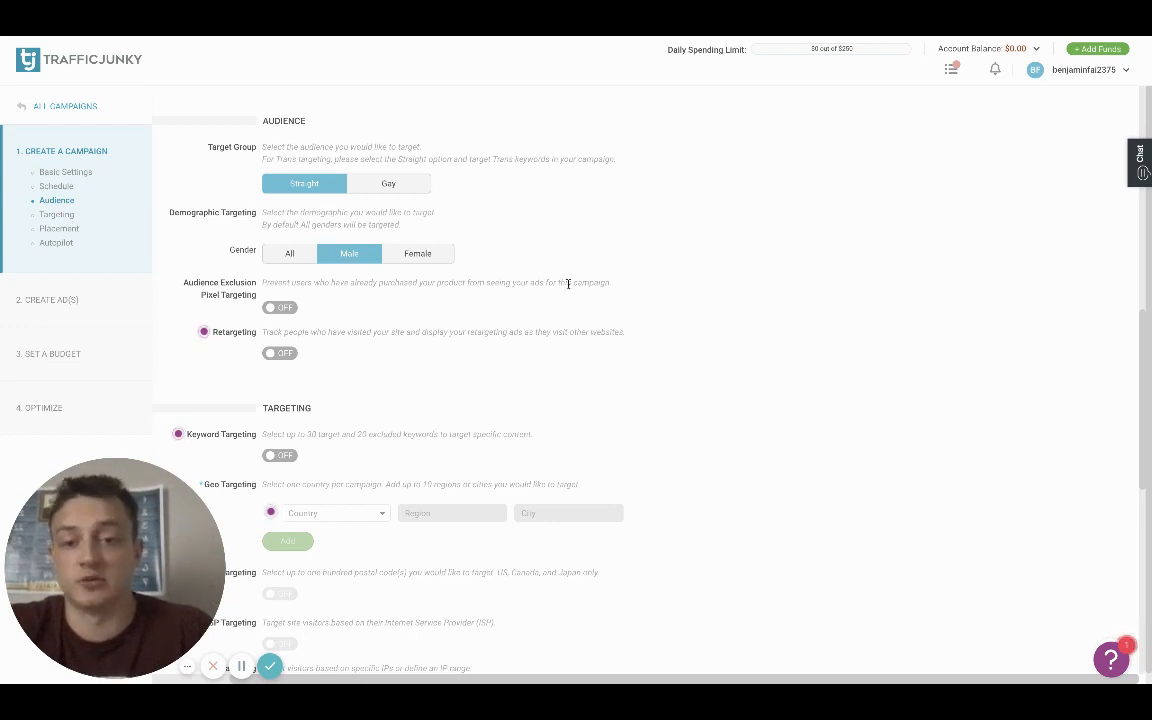
# Step: Add United Kingdom as the targeted location in the campaign's geo targeting
pyautogui.scroll(-4, 605, 394)
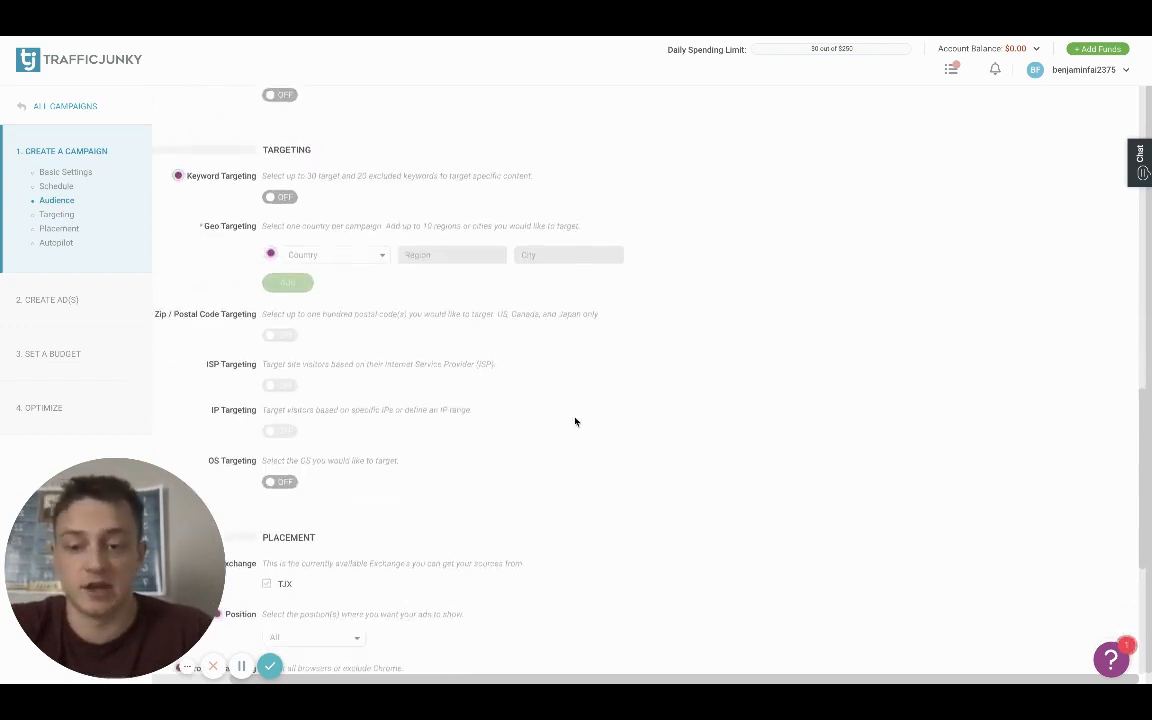
pyautogui.click(324, 256)
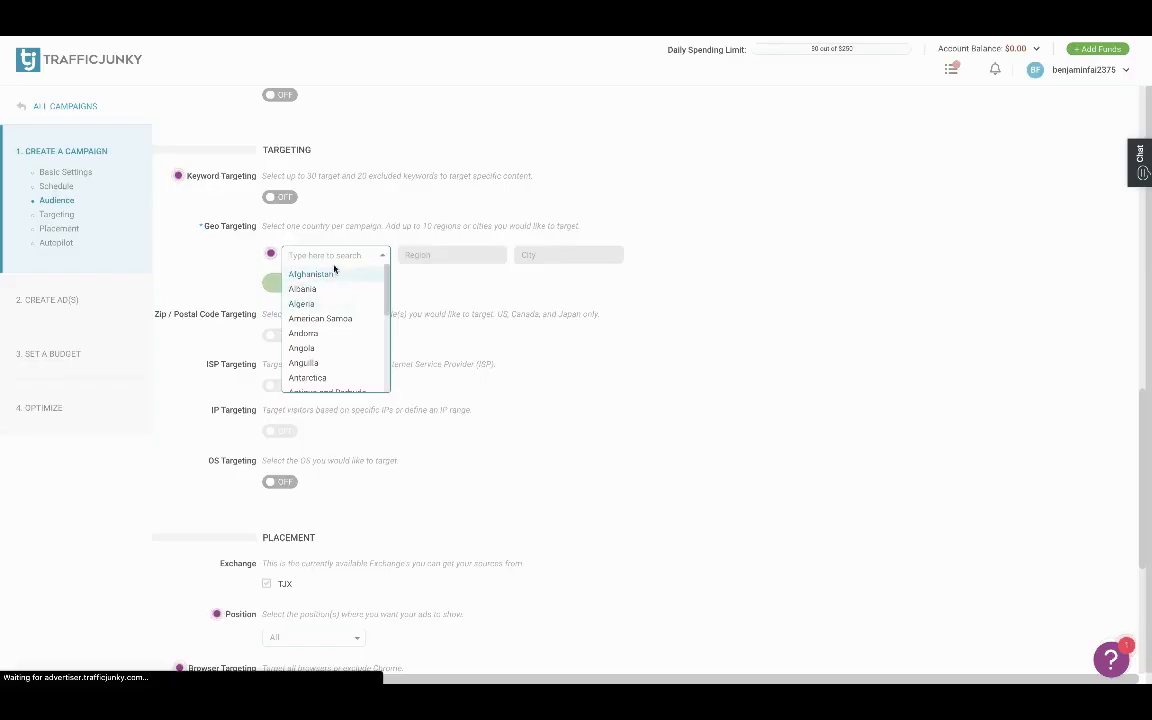
pyautogui.write('united')
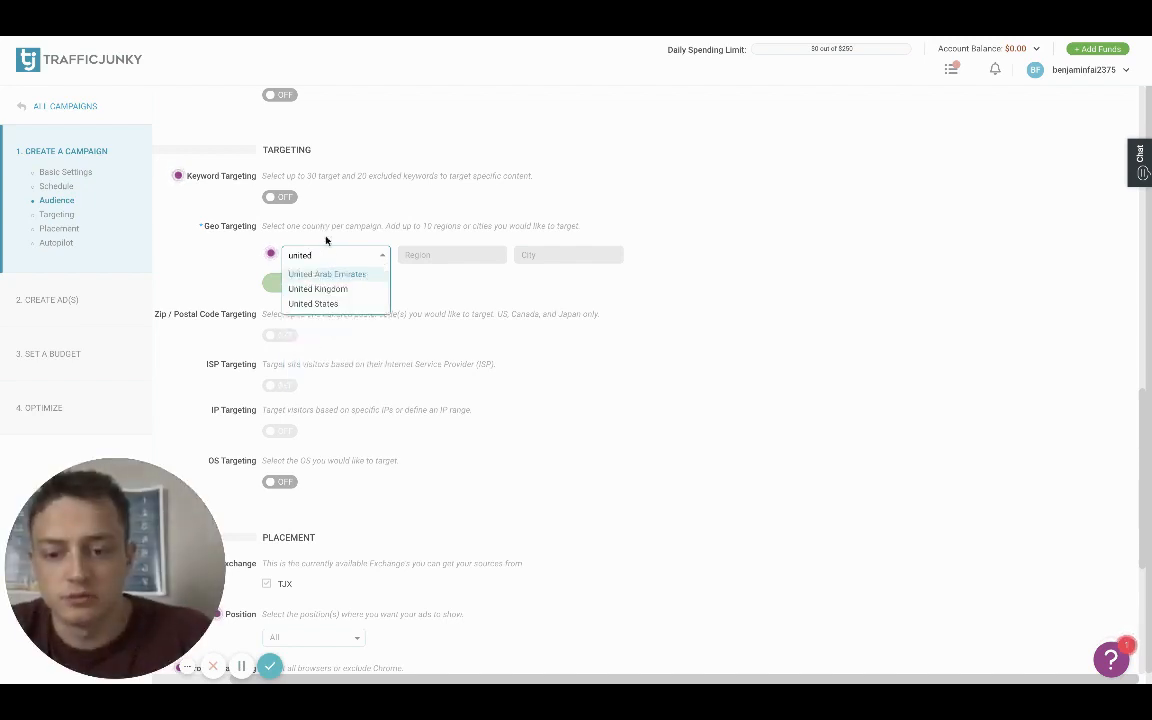
pyautogui.click(327, 289)
pyautogui.click(290, 283)
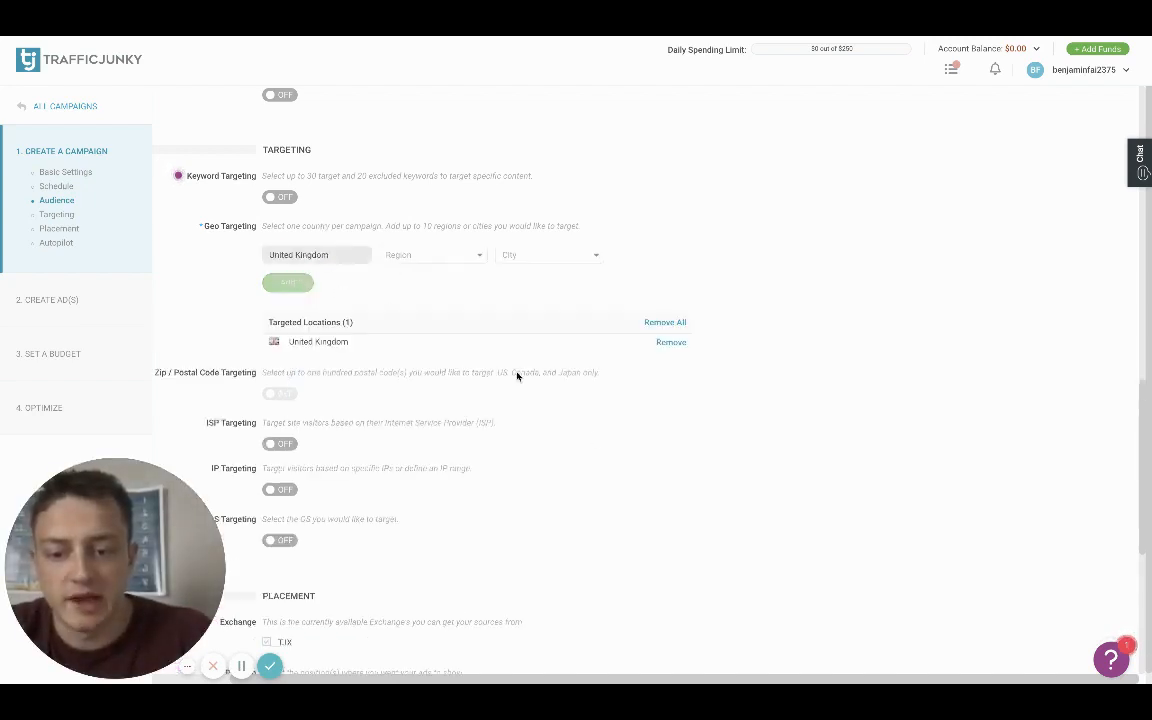
# Step: Review the placement position options, leave them at All with all browsers targeted, and save the campaign settings to continue to ad creation
pyautogui.scroll(-3, 540, 400)
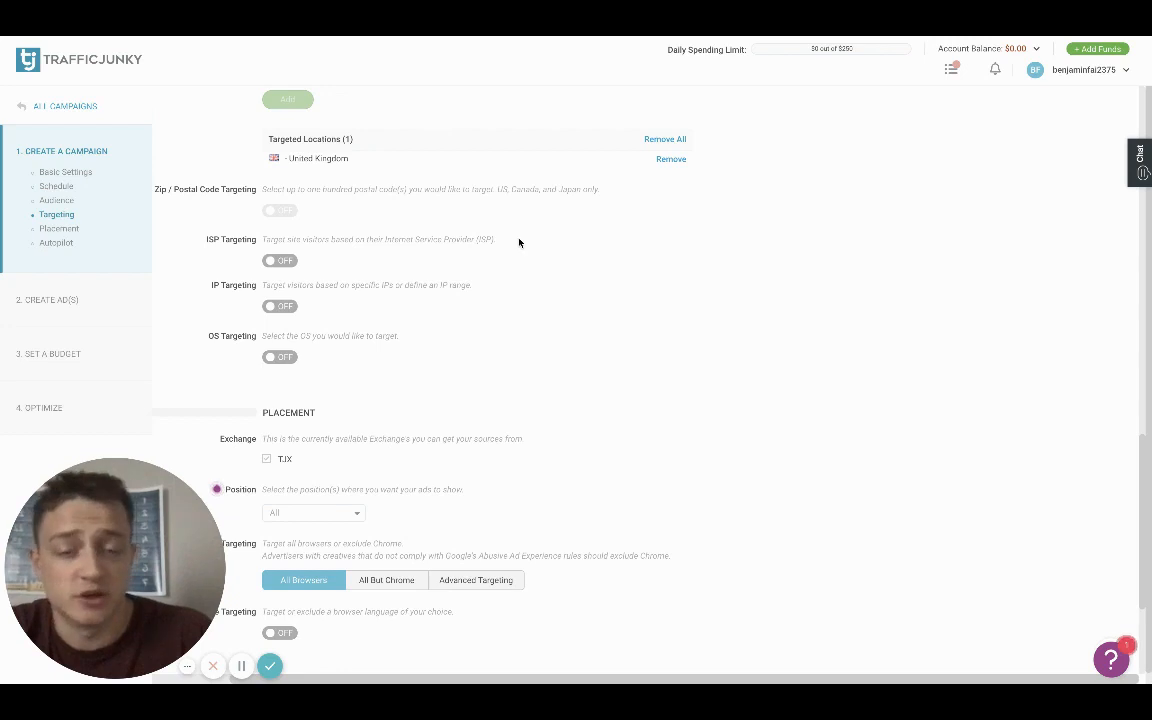
pyautogui.scroll(-1, 522, 190)
pyautogui.scroll(-3, 500, 343)
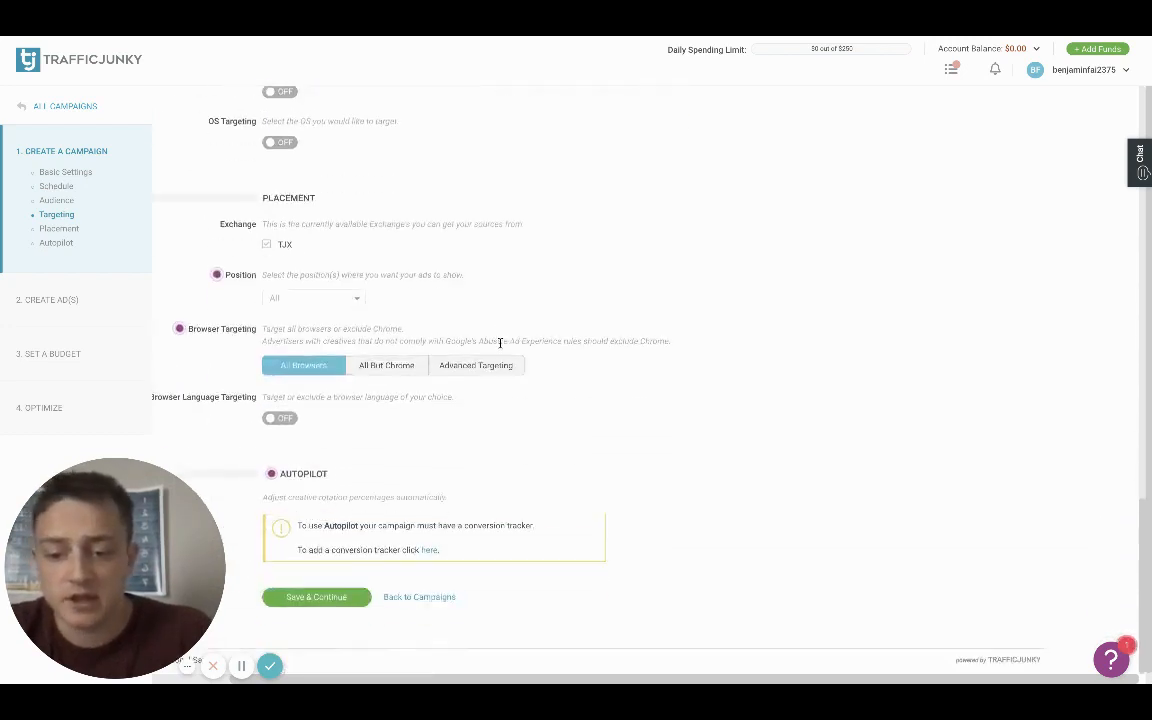
pyautogui.click(307, 298)
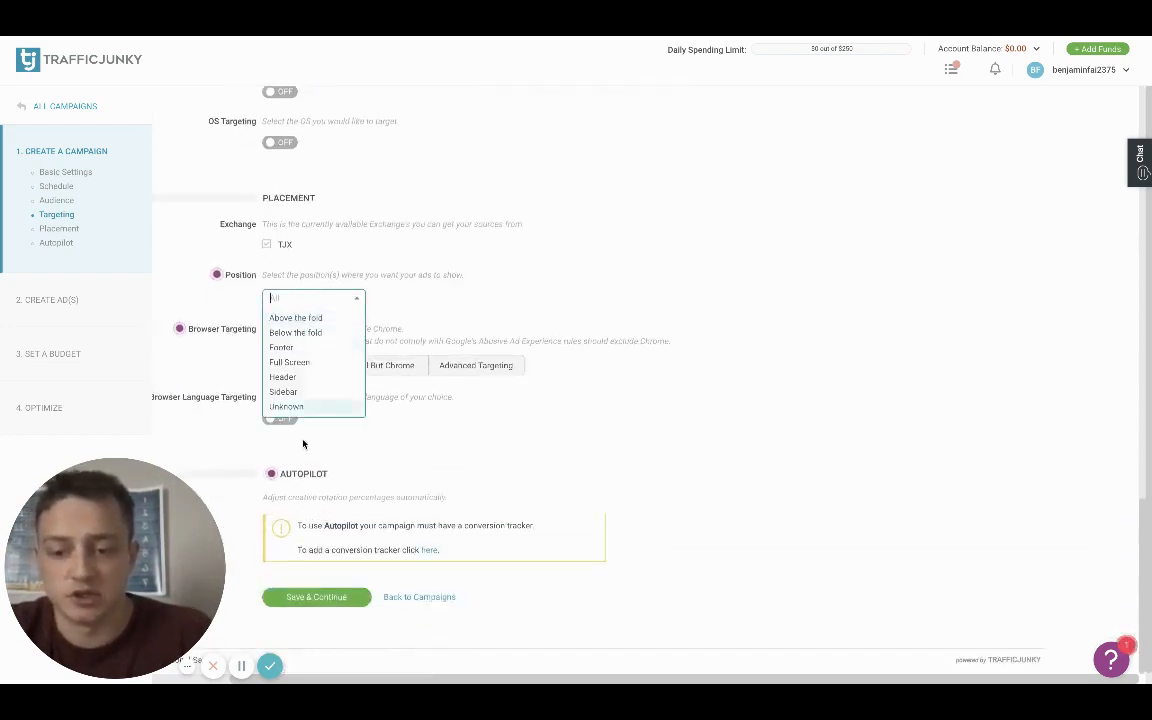
pyautogui.click(517, 305)
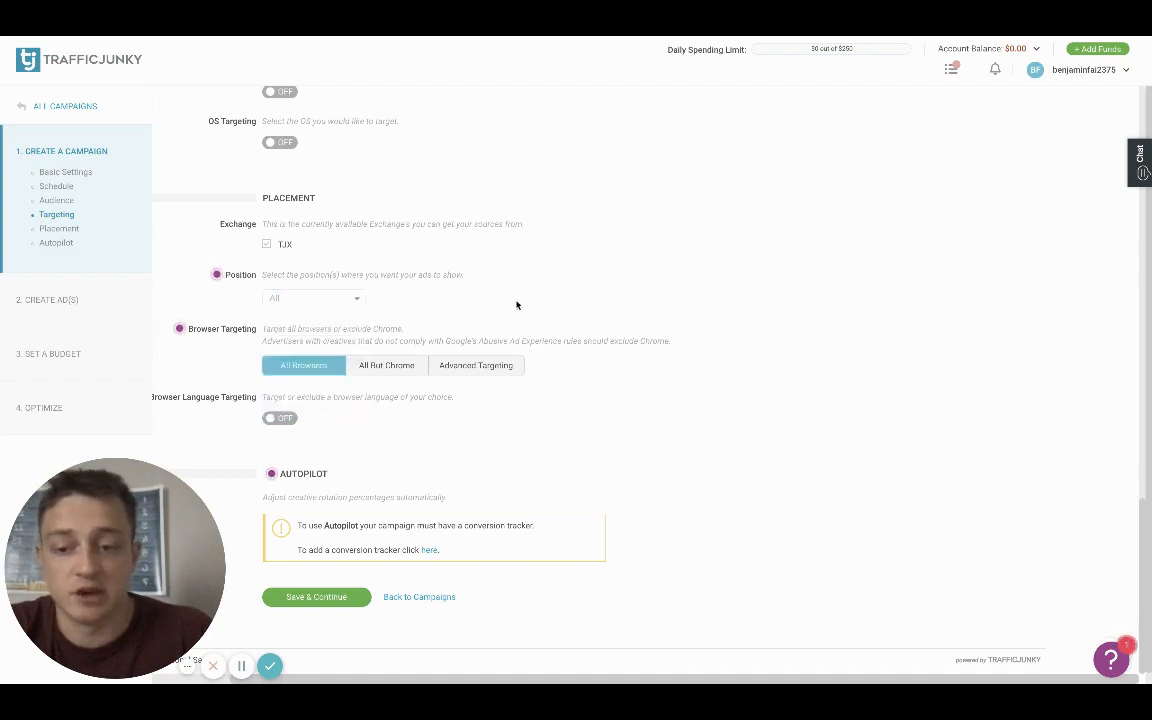
pyautogui.click(356, 298)
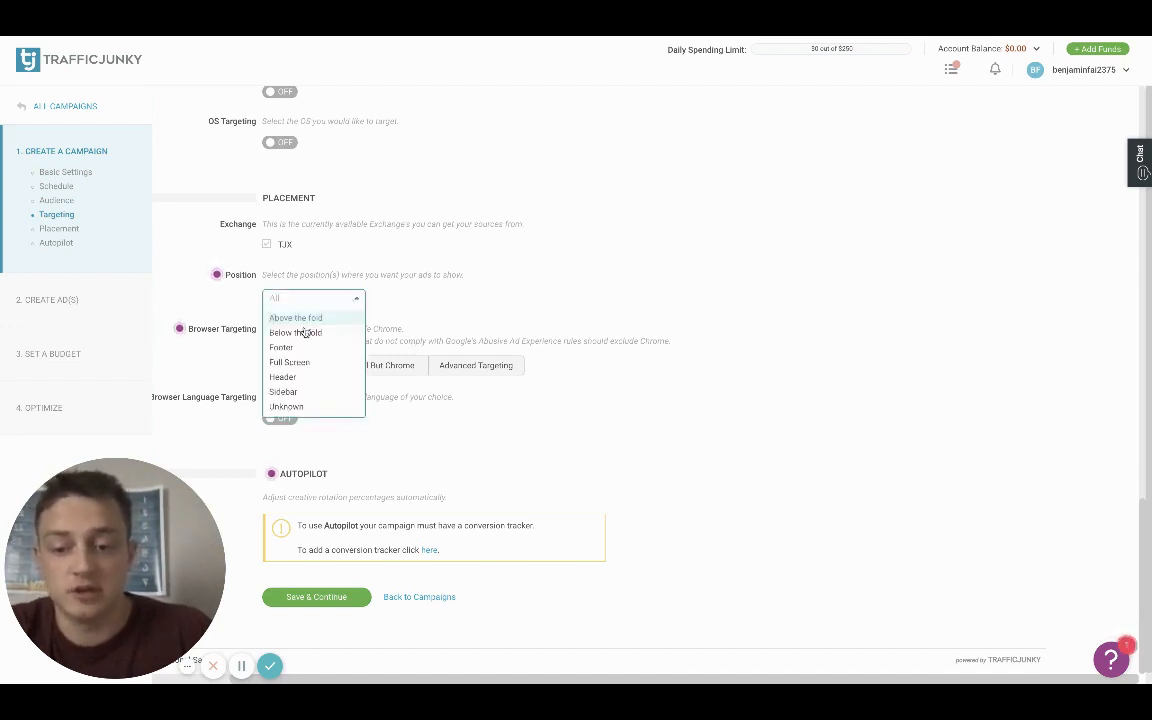
pyautogui.click(516, 348)
pyautogui.scroll(-1, 397, 306)
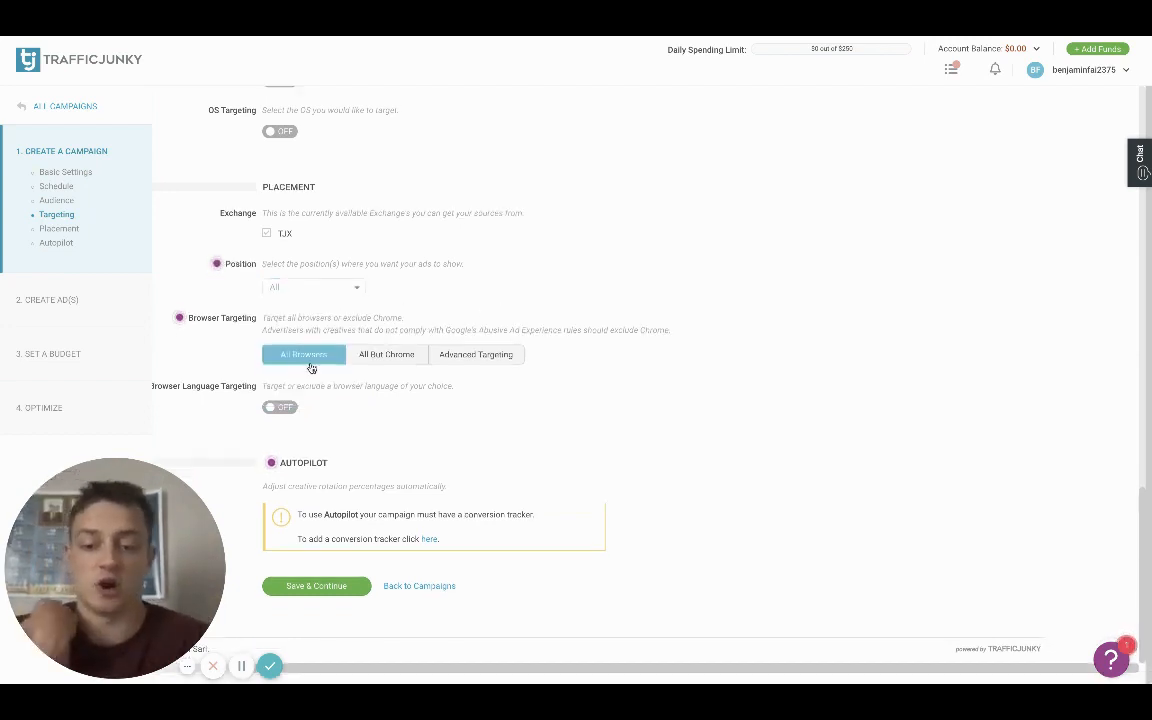
pyautogui.click(310, 588)
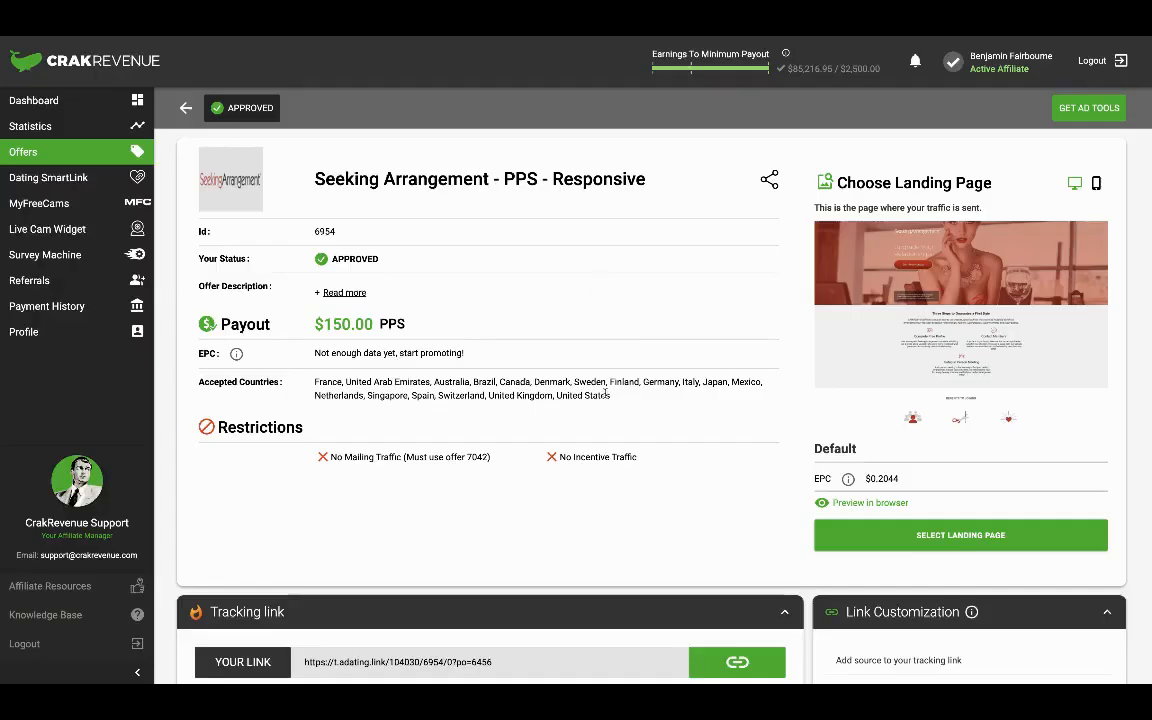
# Step: Copy the Seeking Arrangement tracking link from CrakRevenue and paste it as the ad's target URL in TrafficJunky
pyautogui.scroll(-4, 605, 393)
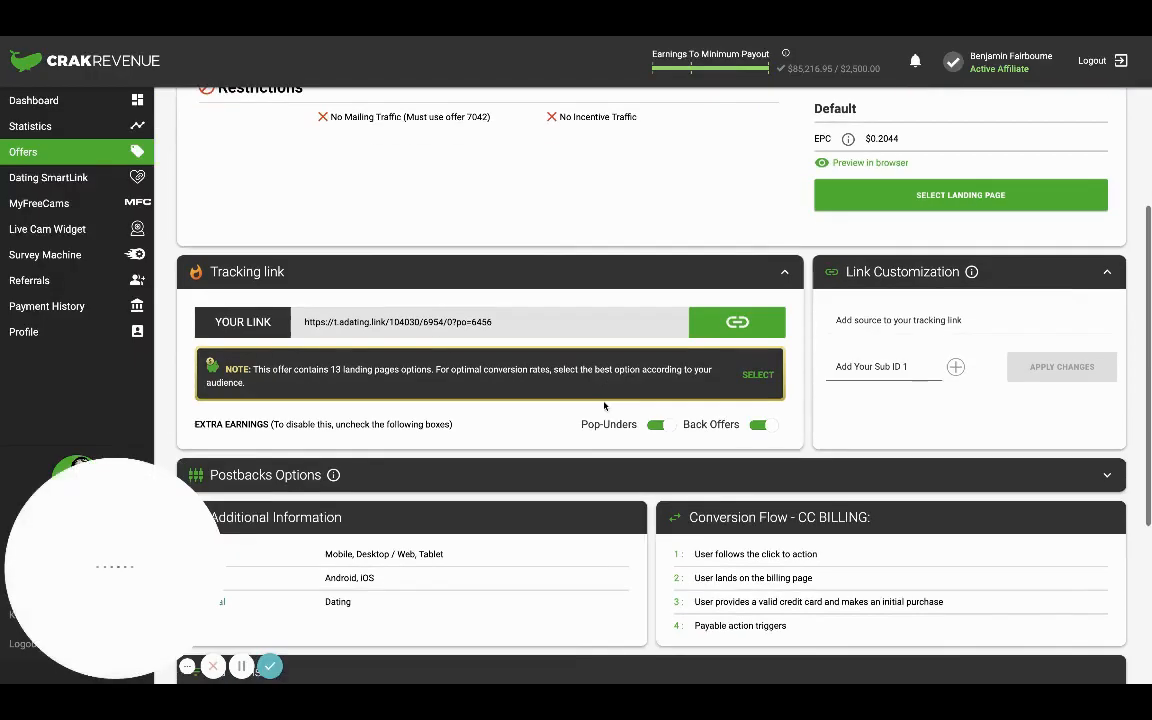
pyautogui.click(737, 322)
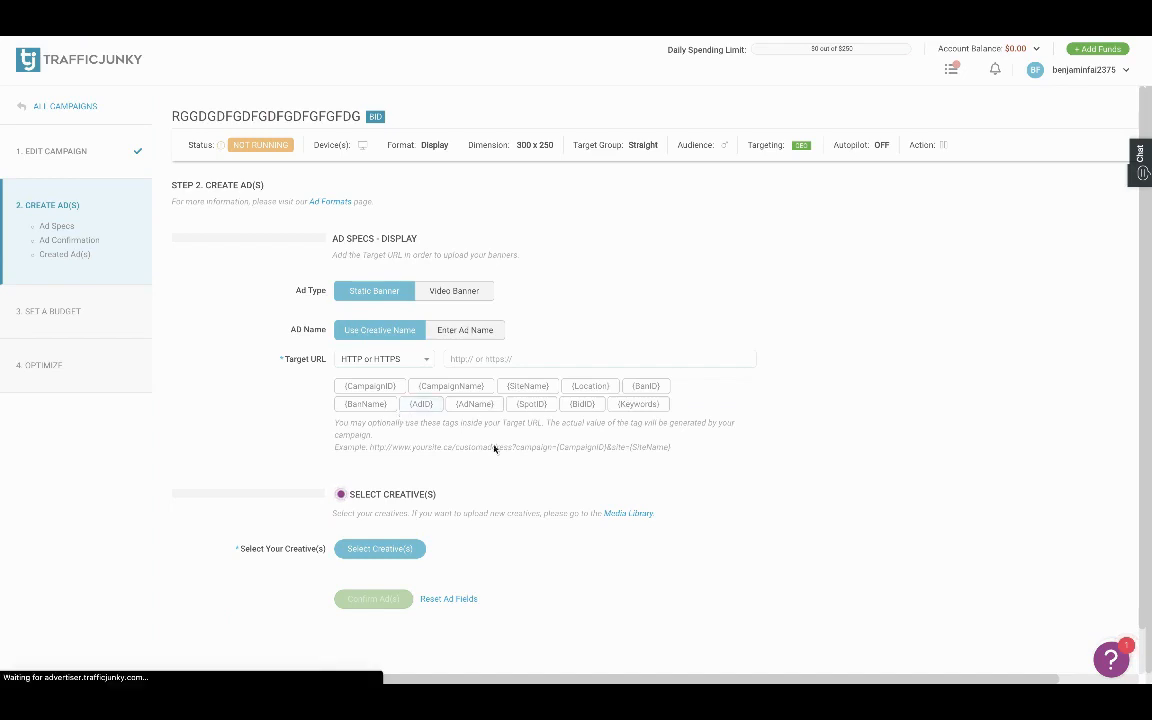
pyautogui.click(507, 358)
pyautogui.hotkey('ctrl', 'v')
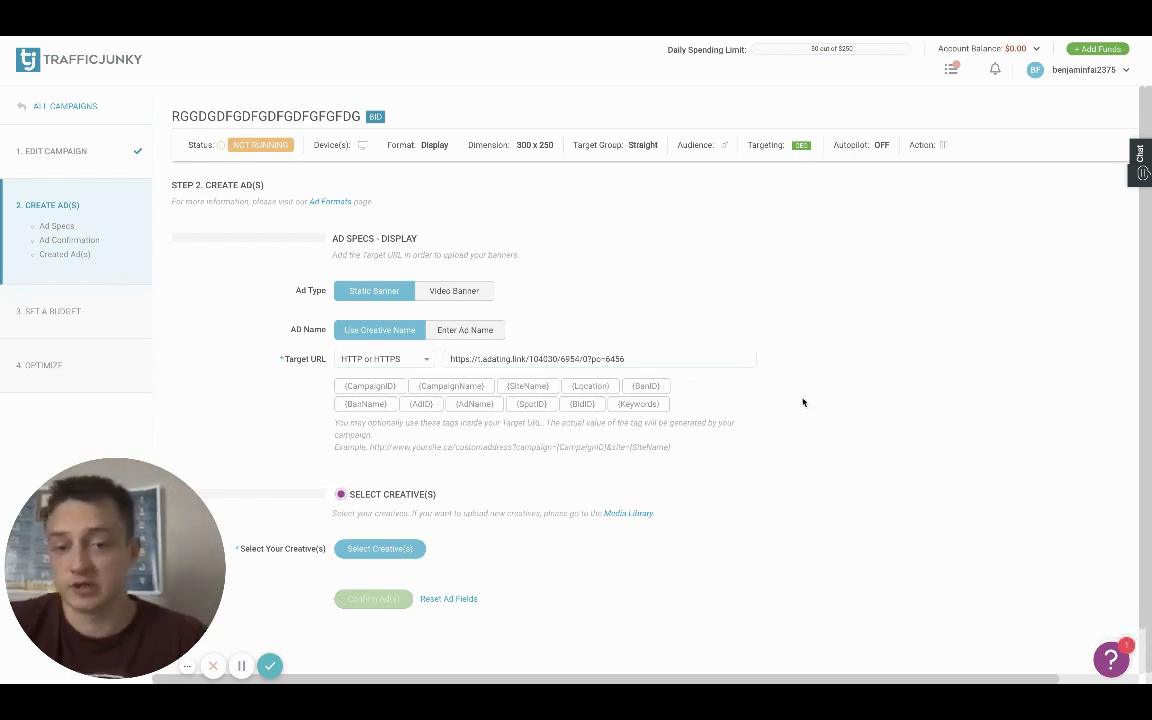
# Step: Select the approved 300x250 Adult Marketing Secrets creative for the campaign and confirm the ad
pyautogui.scroll(-1, 803, 402)
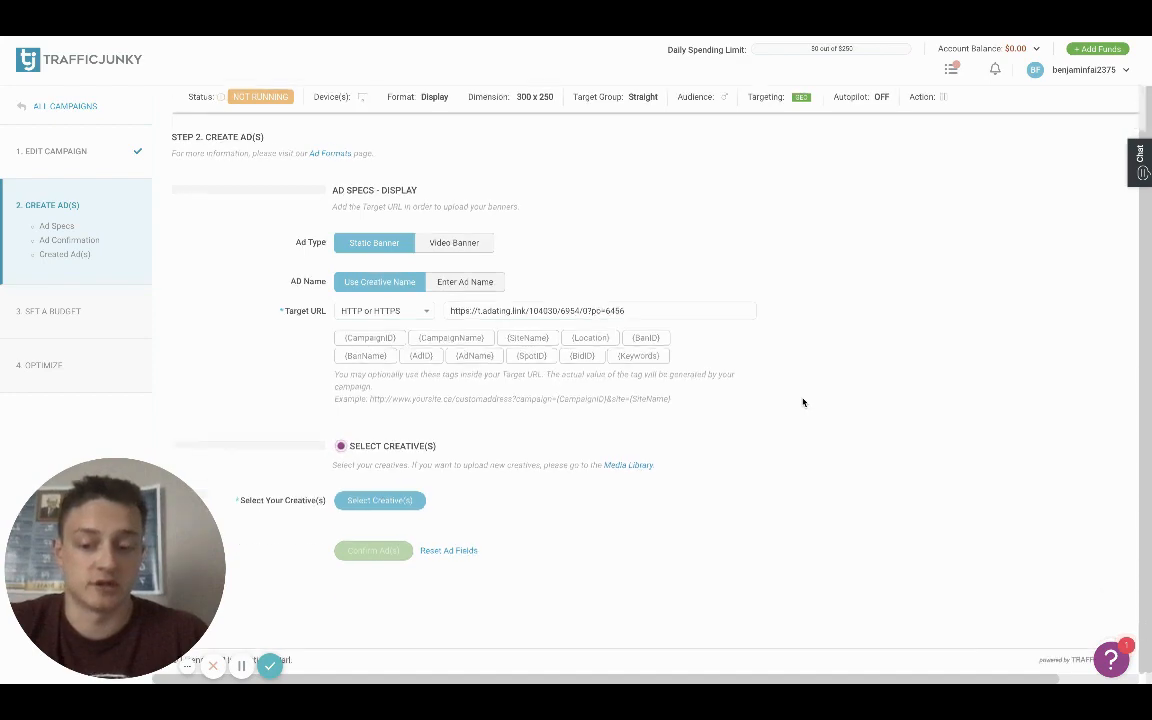
pyautogui.click(385, 499)
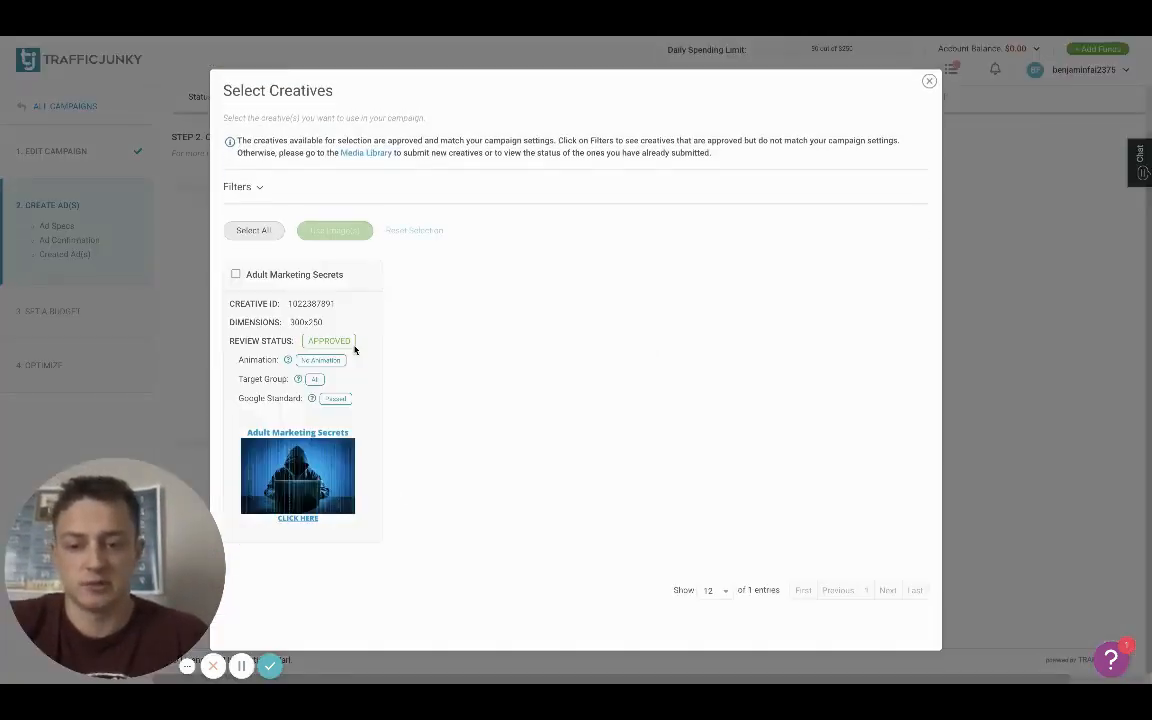
pyautogui.click(235, 275)
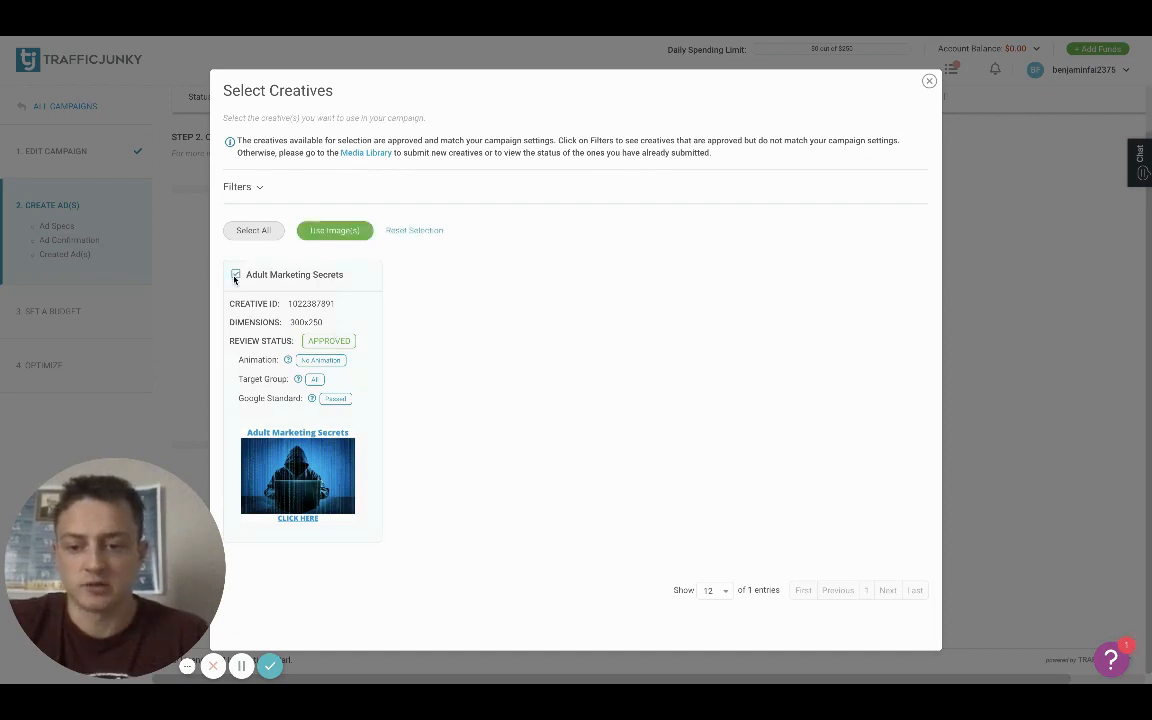
pyautogui.click(337, 232)
pyautogui.scroll(-5, 674, 393)
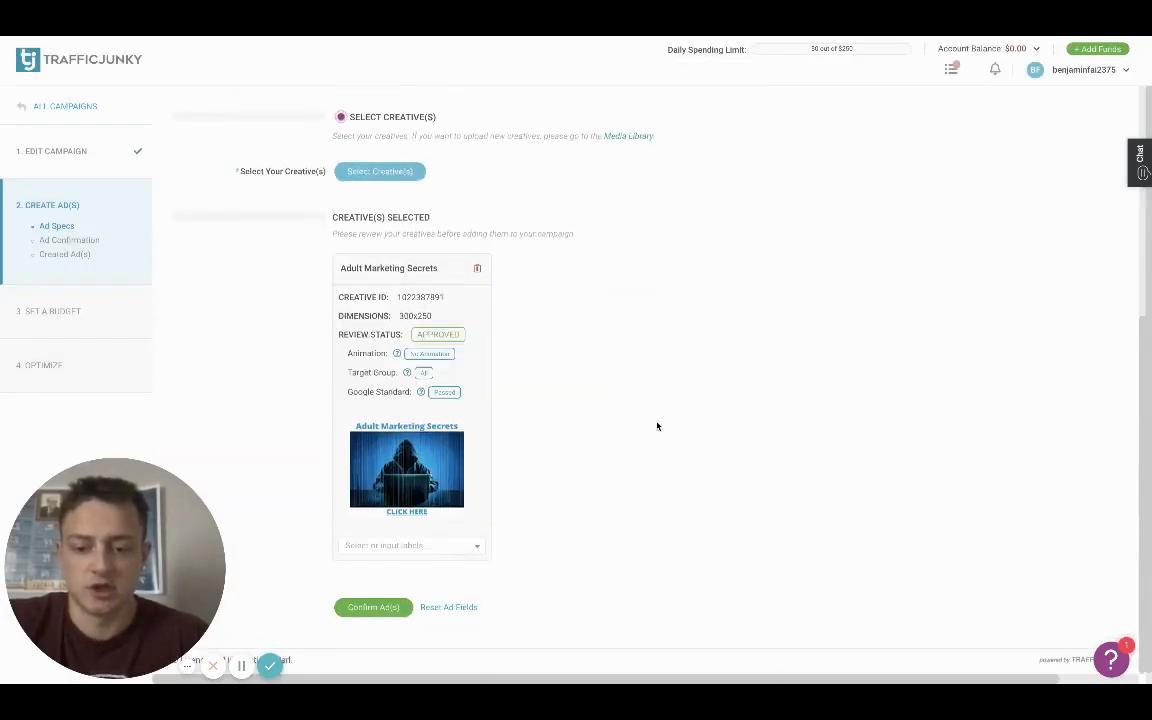
pyautogui.click(374, 607)
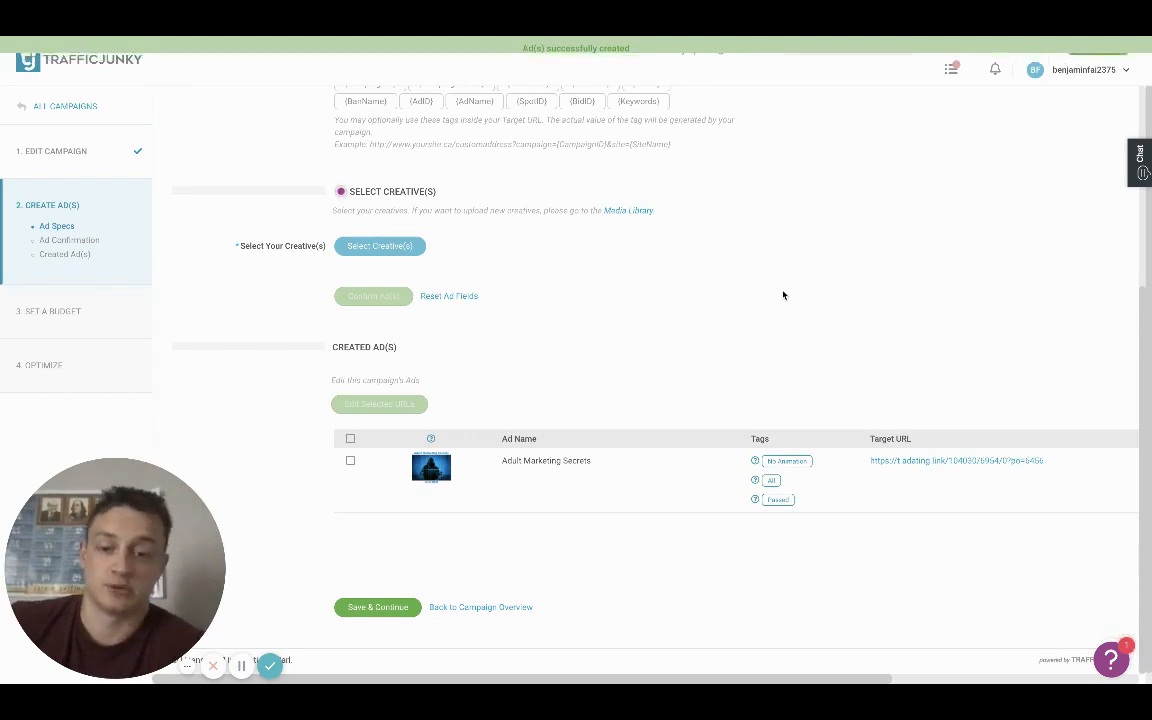
# Step: Review the created ad with its target URL, and save to continue to the budget settings
pyautogui.scroll(2, 783, 295)
pyautogui.scroll(1, 783, 295)
pyautogui.scroll(-3, 784, 296)
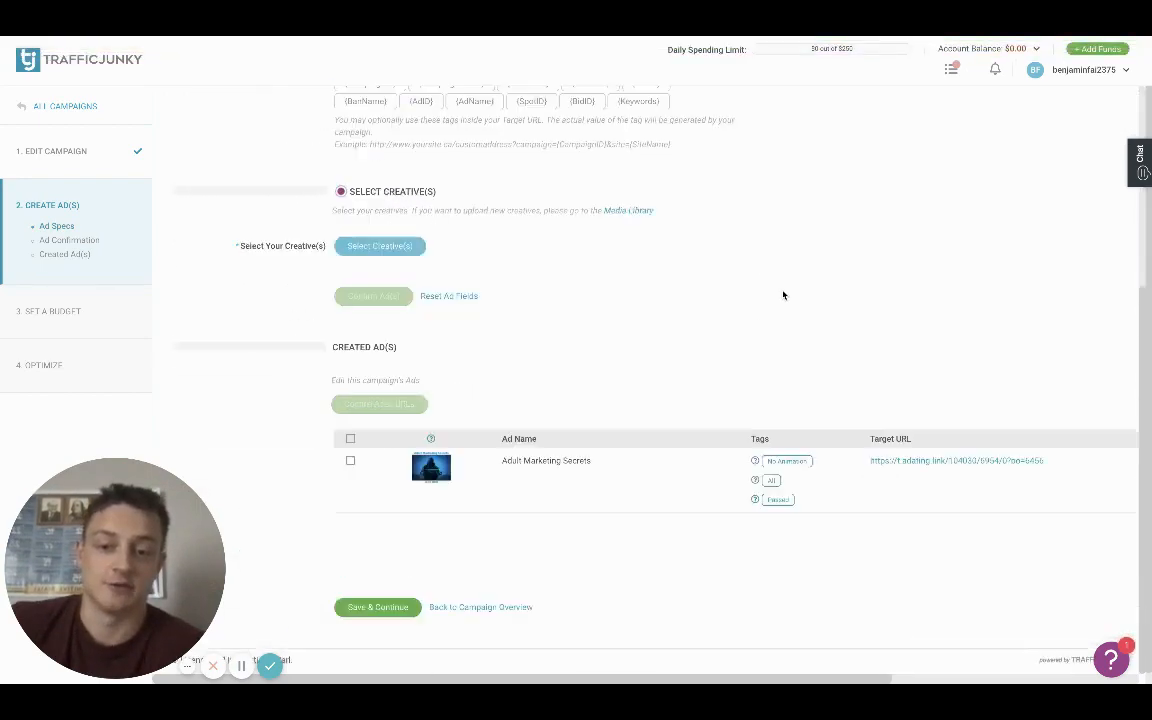
pyautogui.click(384, 609)
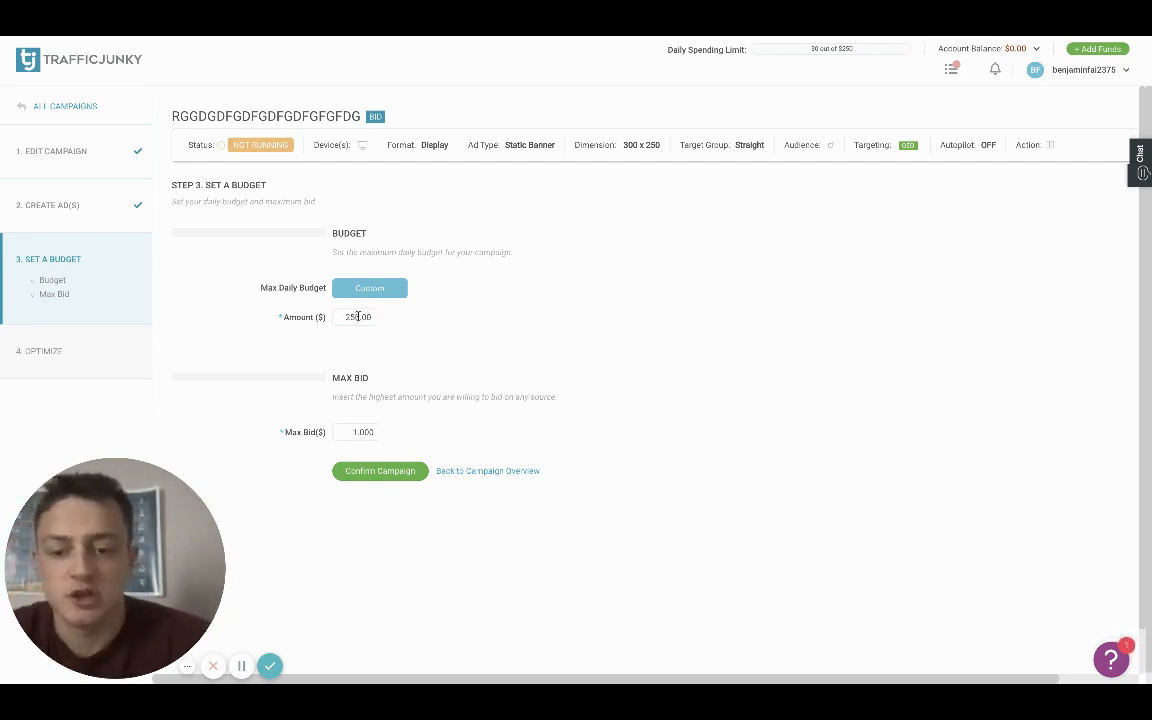
# Step: Try a maximum daily budget of $150 for the campaign and reduce it to $50
pyautogui.doubleClick(374, 316)
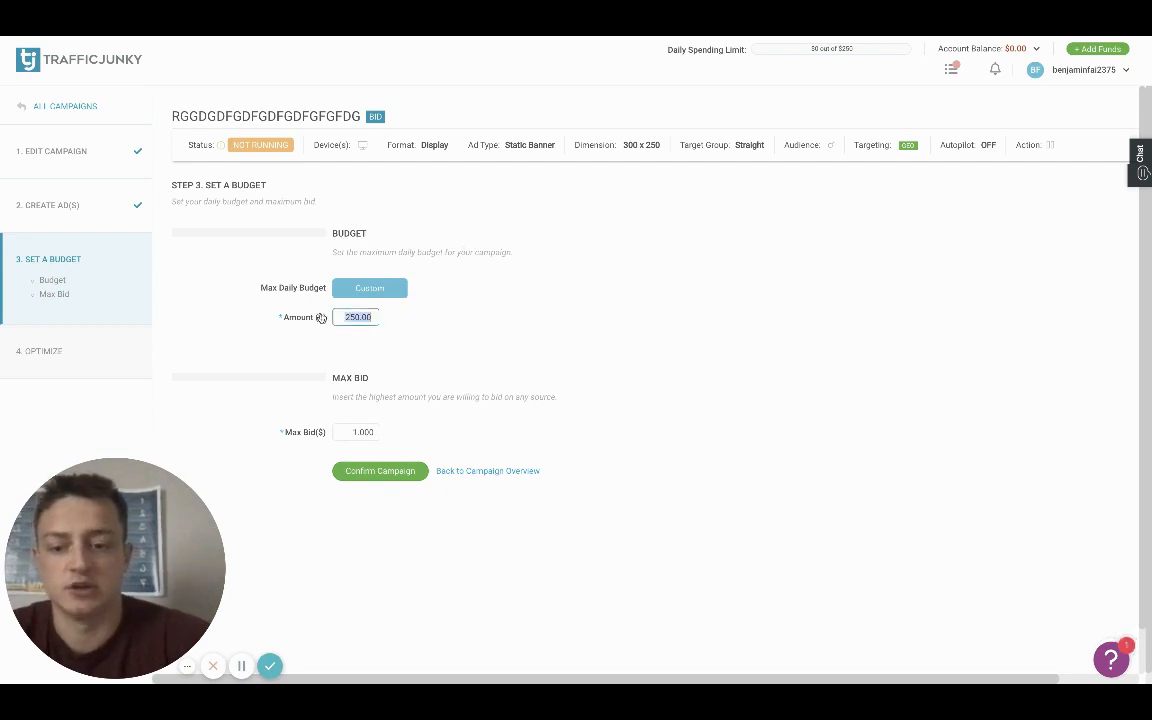
pyautogui.write('150')
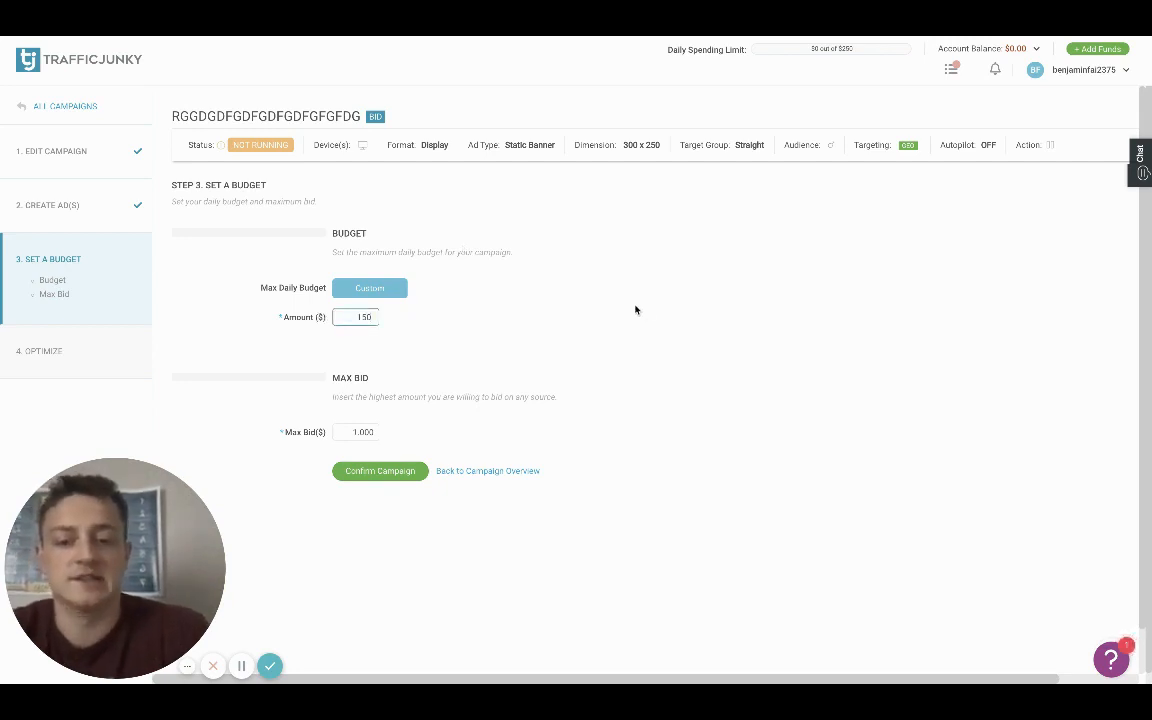
pyautogui.click(618, 305)
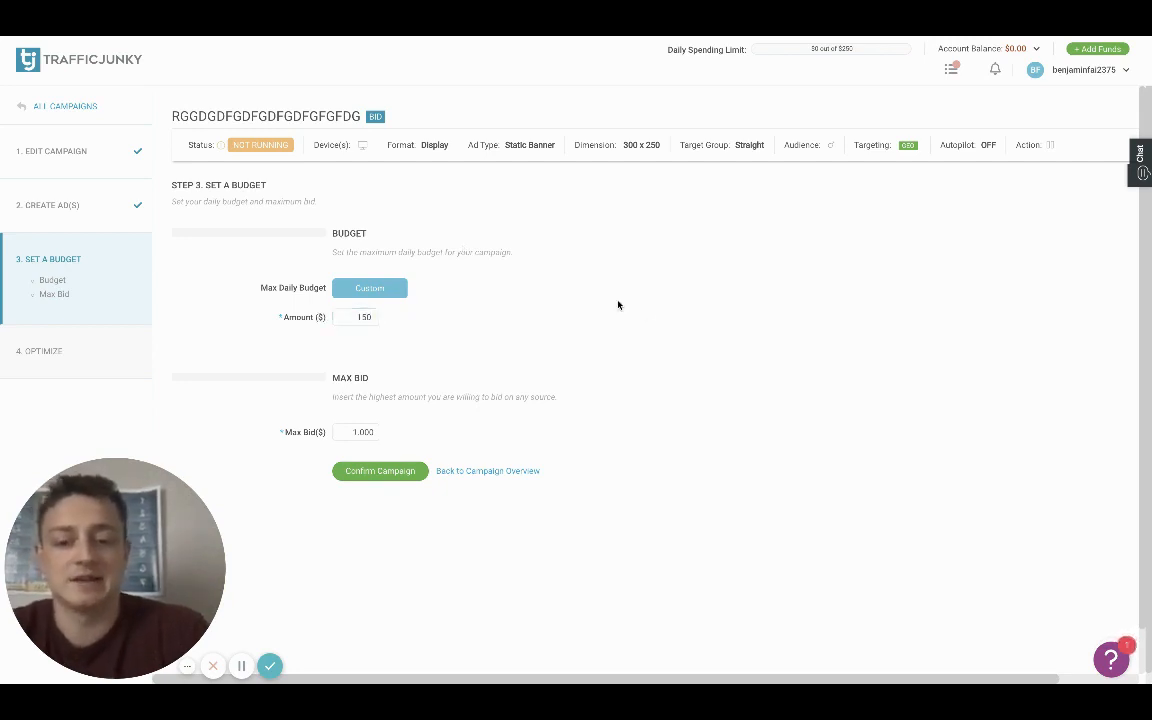
pyautogui.click(361, 317)
pyautogui.press('BackSpace')
pyautogui.click(566, 321)
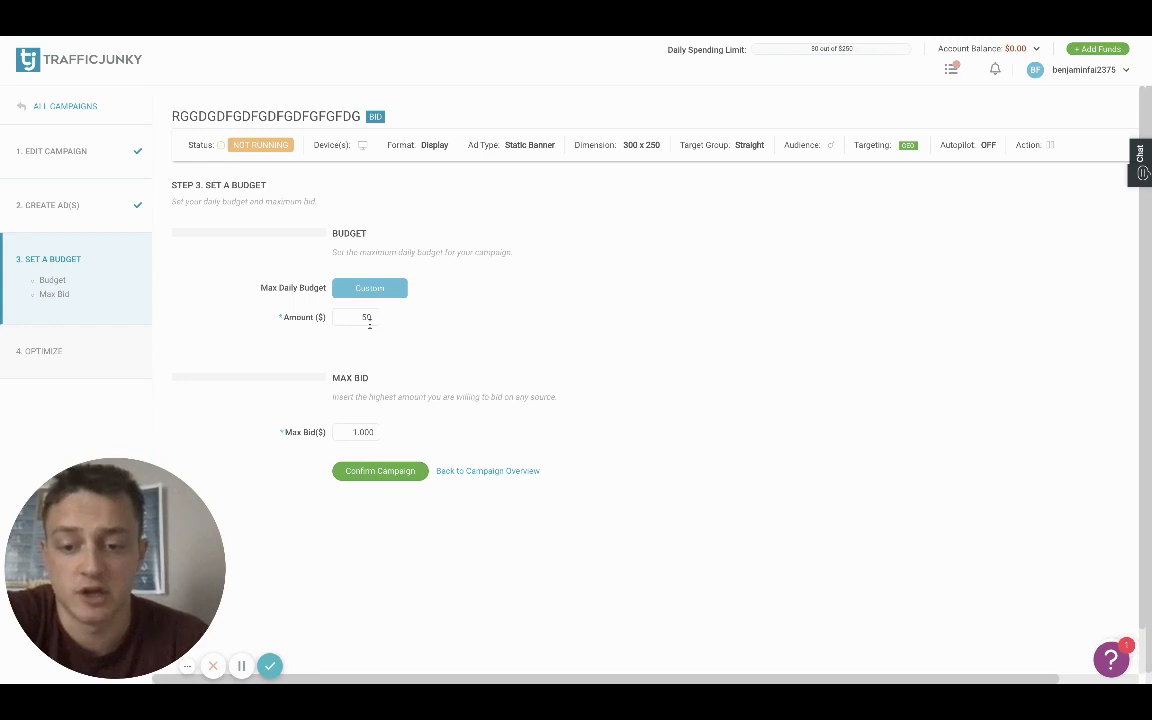
# Step: Set the maximum daily budget to $150 and switch to CrakRevenue to check the Seeking Arrangement offer's payout
pyautogui.doubleClick(349, 317)
pyautogui.write('150')
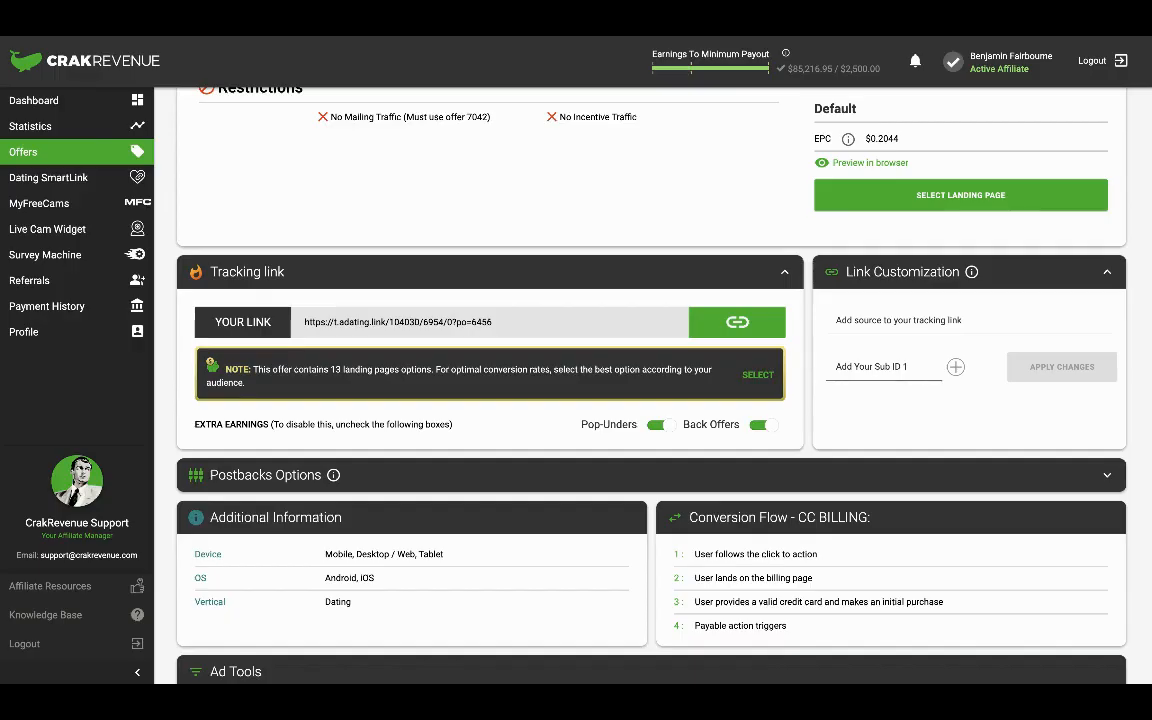
pyautogui.scroll(5, 590, 110)
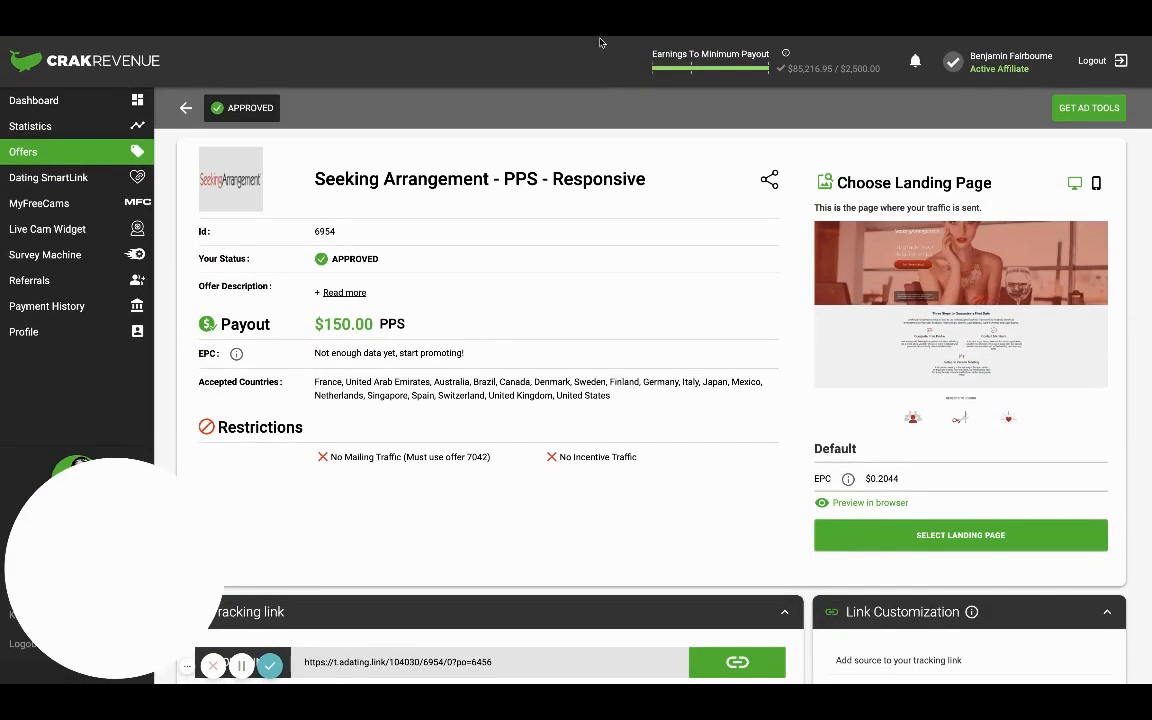